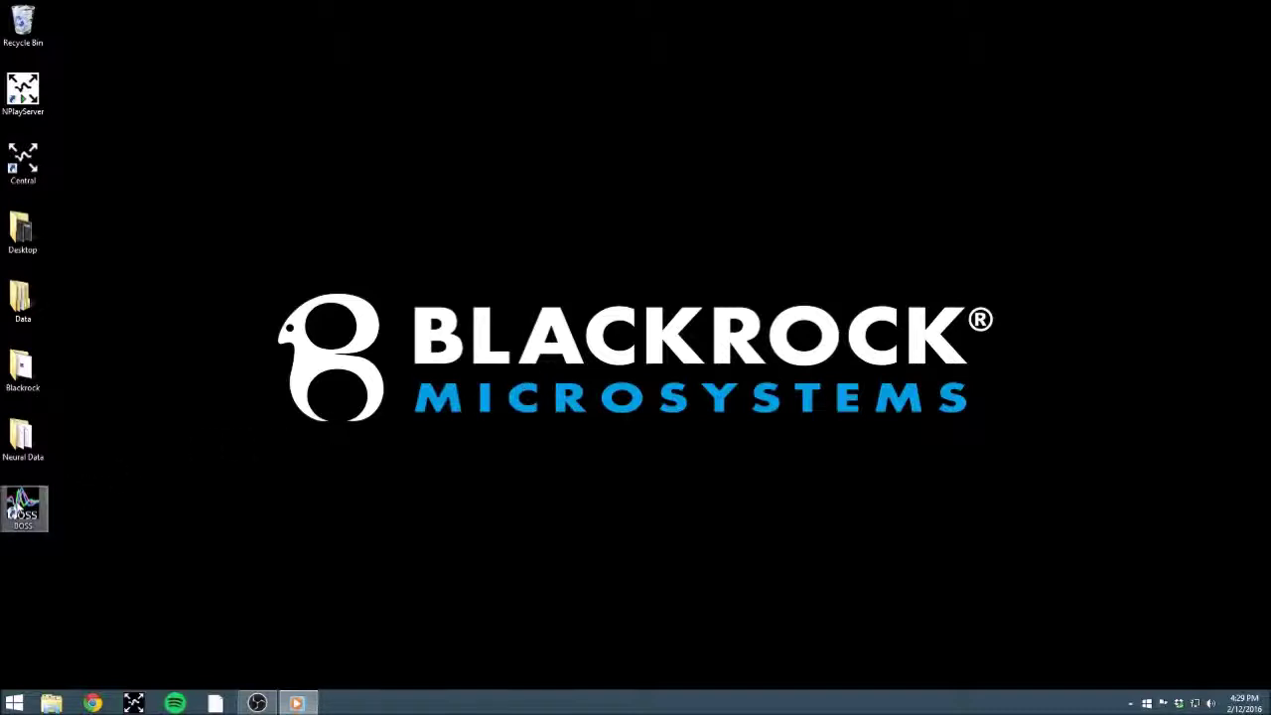
Launch the Blackrock Offline Spike Sorter from its desktop icon.
{"action": "left_click", "coordinate": [22, 507]}
{"action": "double_click", "coordinate": [22, 507]}
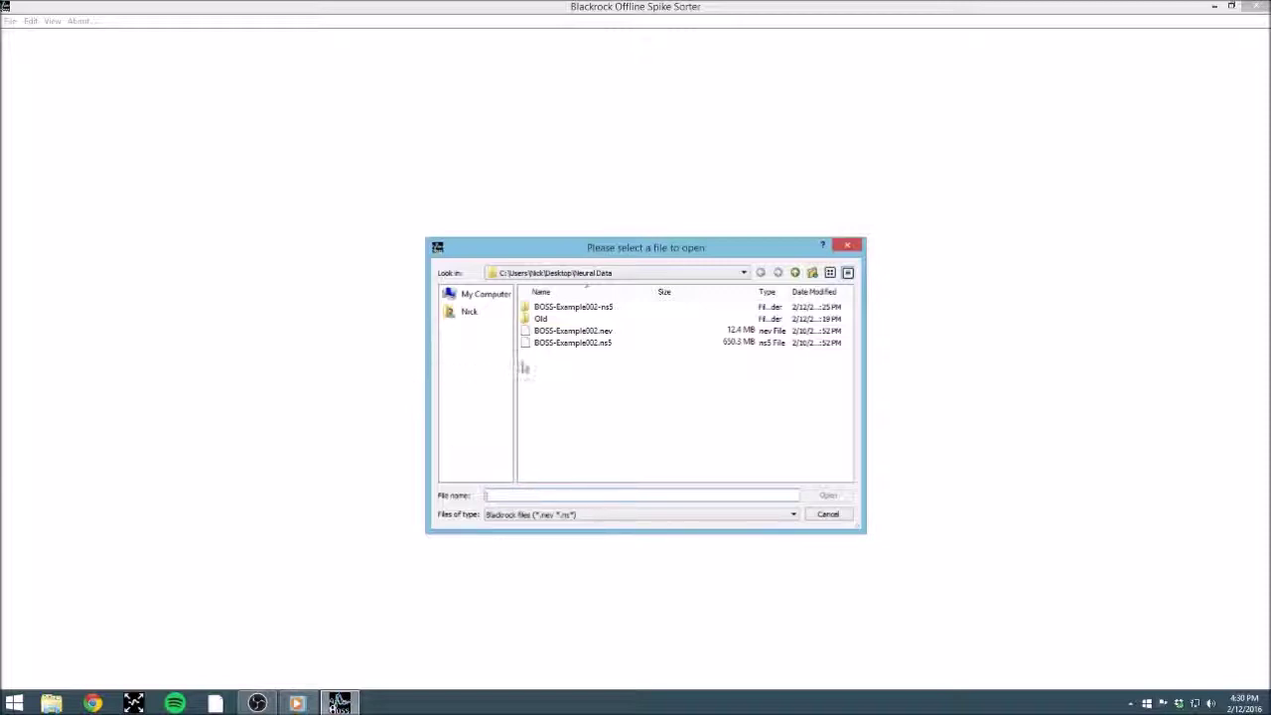
Pick BOSS-Example002.ns5 in the file dialog and open it.
{"action": "left_click", "coordinate": [556, 344]}
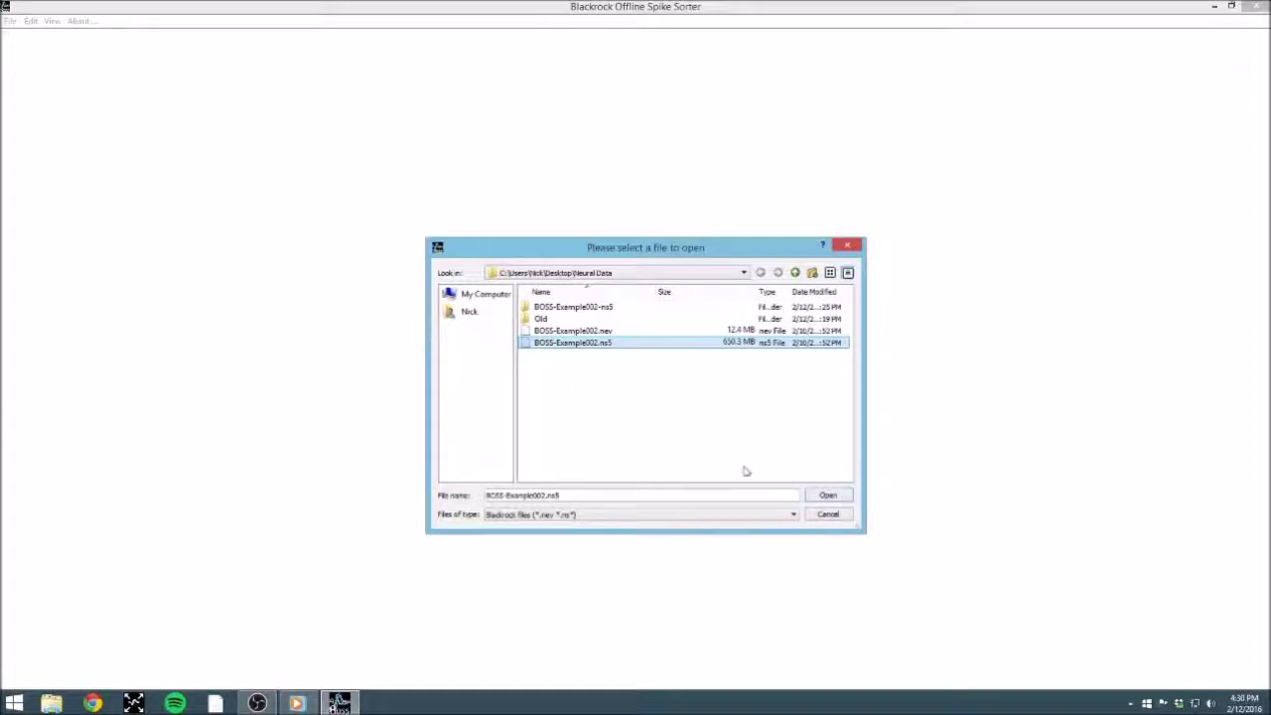
{"action": "left_click", "coordinate": [816, 499]}
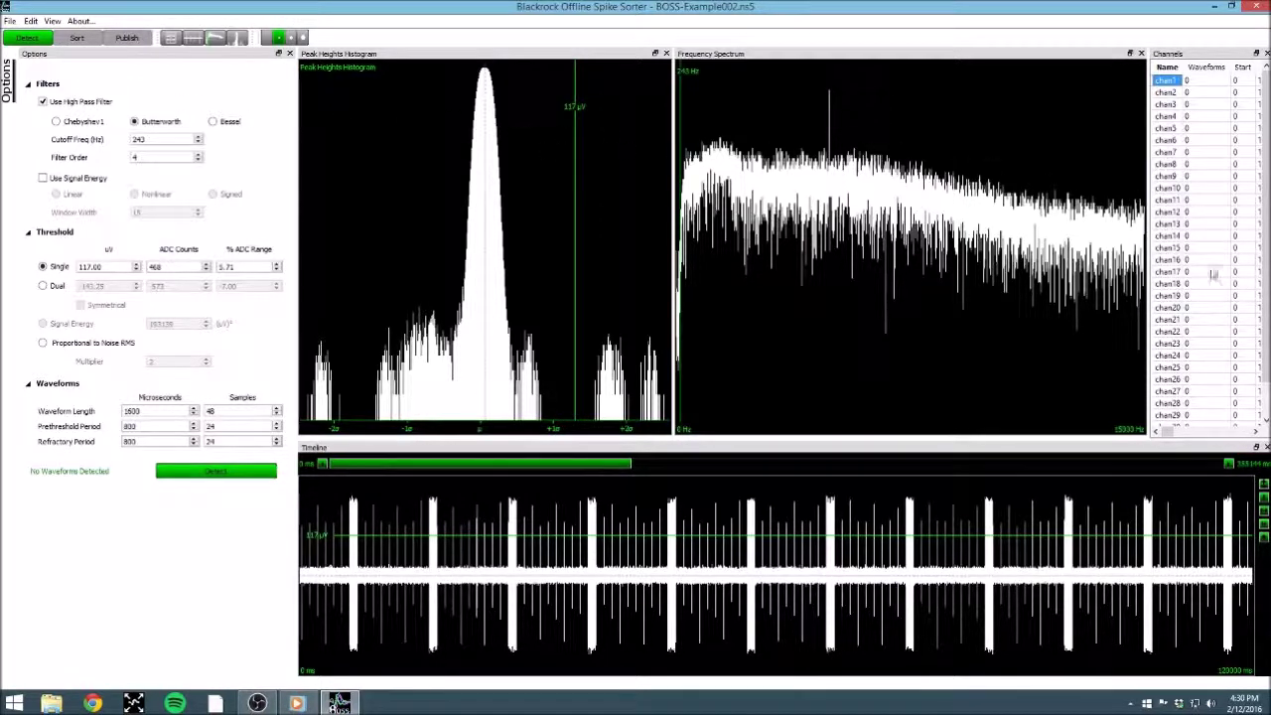
Let BOSS-Example002.ns5 load, showing 10654320 samples per channel and a 117 µV threshold.
{"action": "left_click", "coordinate": [1255, 432]}
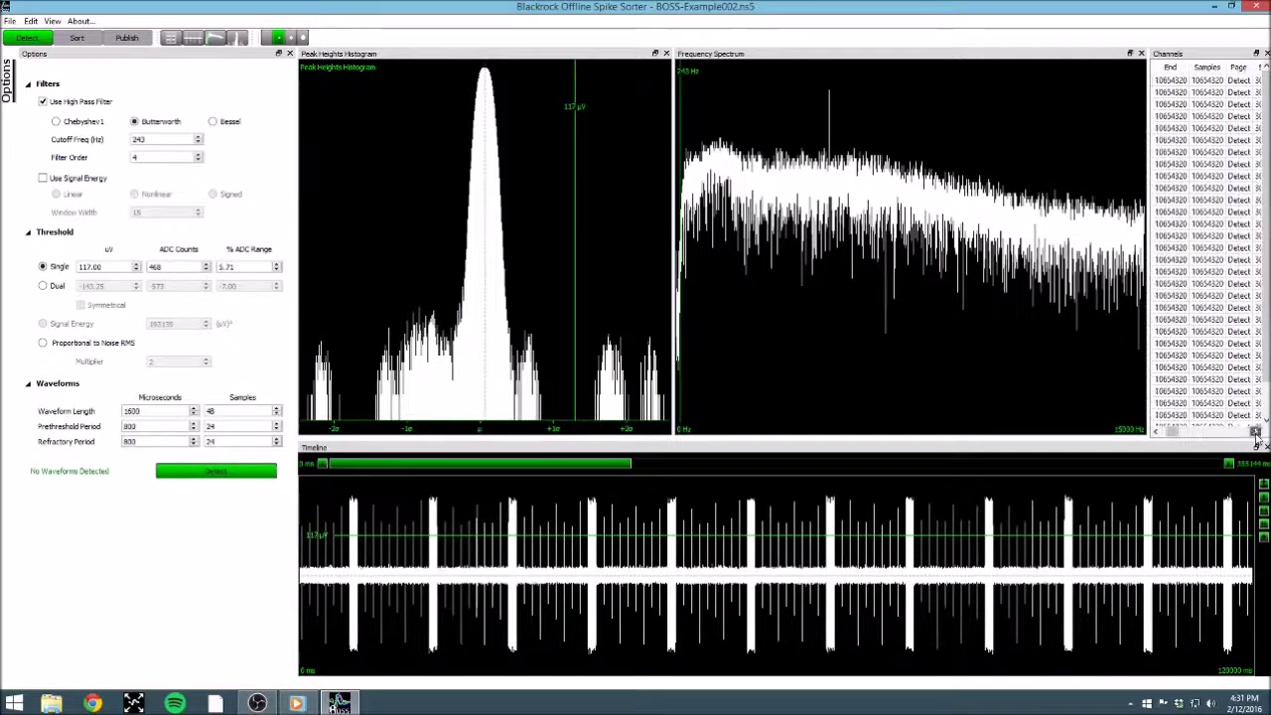
{"action": "left_click", "coordinate": [1255, 432]}
{"action": "left_click", "coordinate": [1255, 432]}
{"action": "left_click", "coordinate": [1255, 432]}
{"action": "left_click", "coordinate": [1255, 432]}
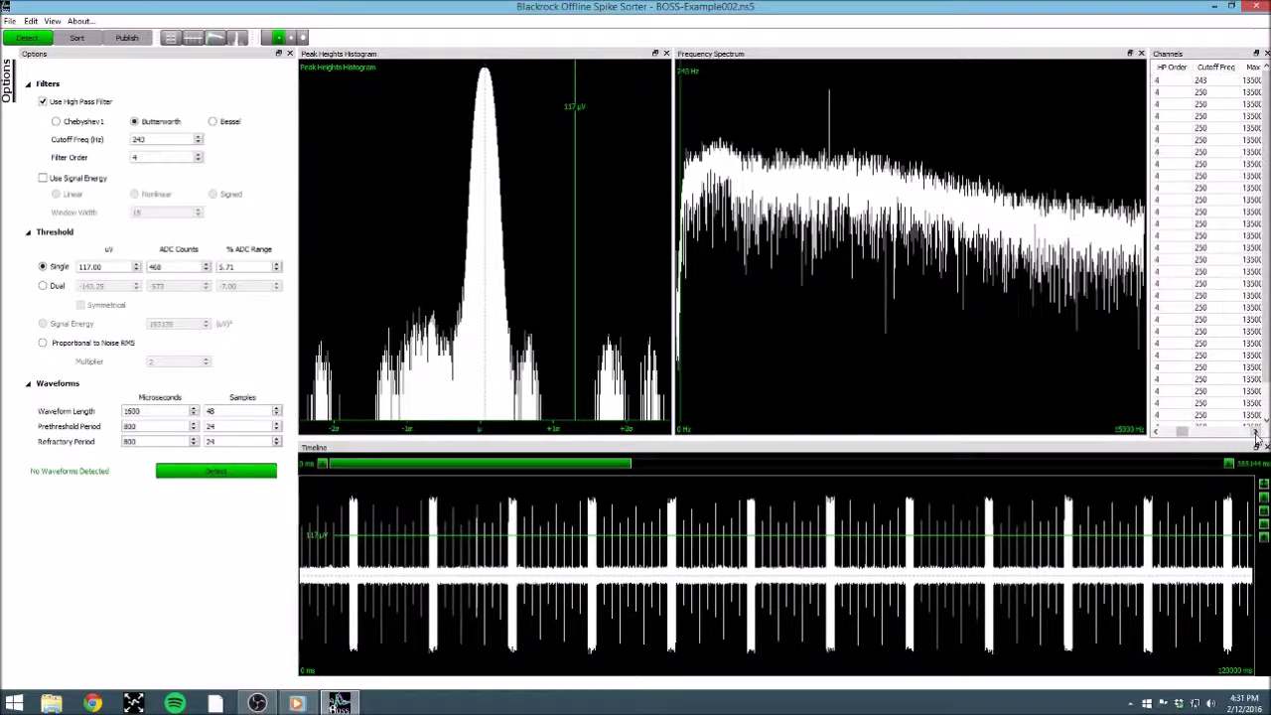
{"action": "left_click", "coordinate": [1255, 432]}
{"action": "left_click", "coordinate": [1255, 432]}
{"action": "left_click", "coordinate": [1254, 432]}
{"action": "left_click", "coordinate": [1255, 432]}
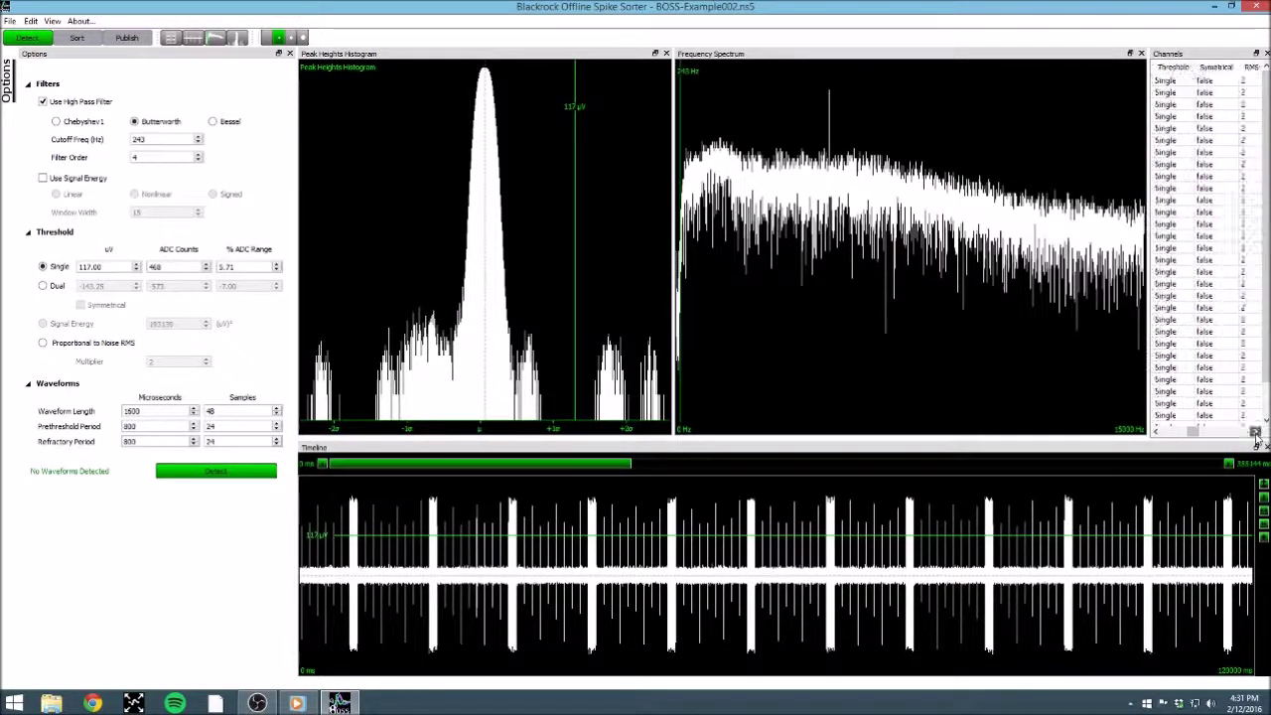
{"action": "left_click", "coordinate": [1255, 432]}
{"action": "left_click", "coordinate": [1255, 431]}
{"action": "left_click", "coordinate": [1255, 432]}
{"action": "left_click", "coordinate": [1255, 432]}
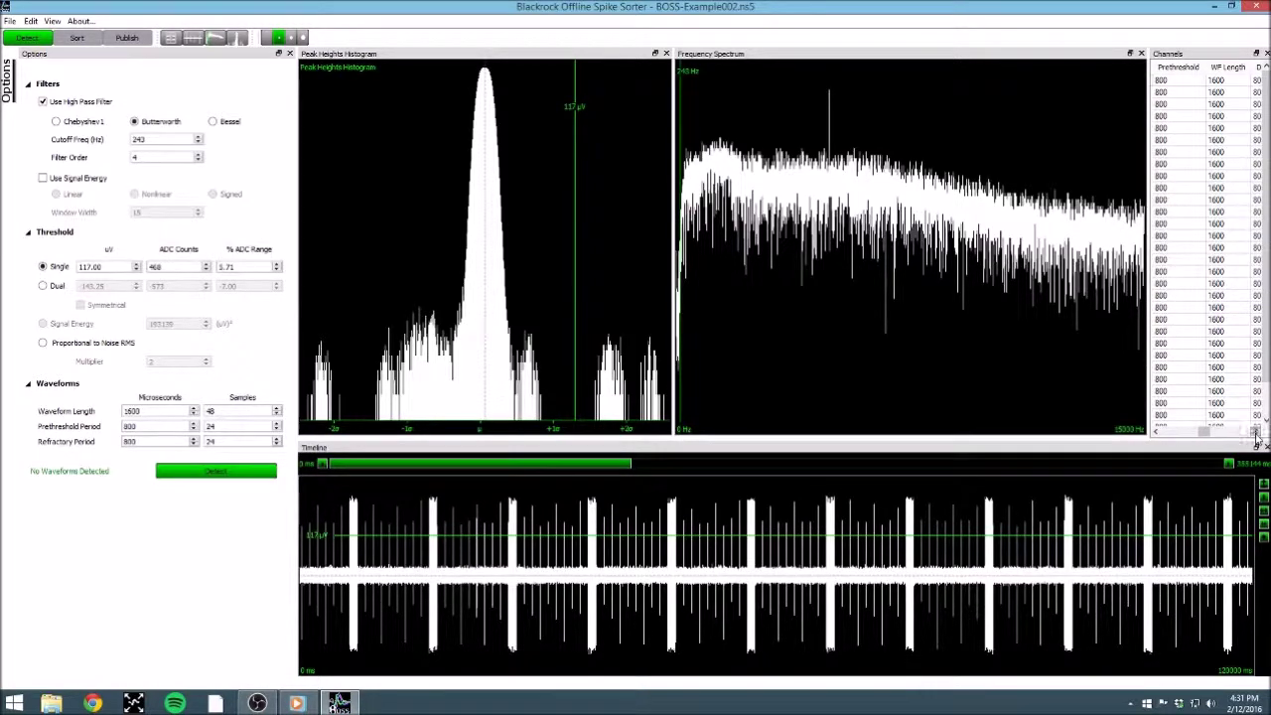
{"action": "left_click", "coordinate": [1255, 432]}
{"action": "left_click", "coordinate": [1255, 432]}
{"action": "left_click", "coordinate": [1255, 432]}
{"action": "left_click", "coordinate": [1255, 432]}
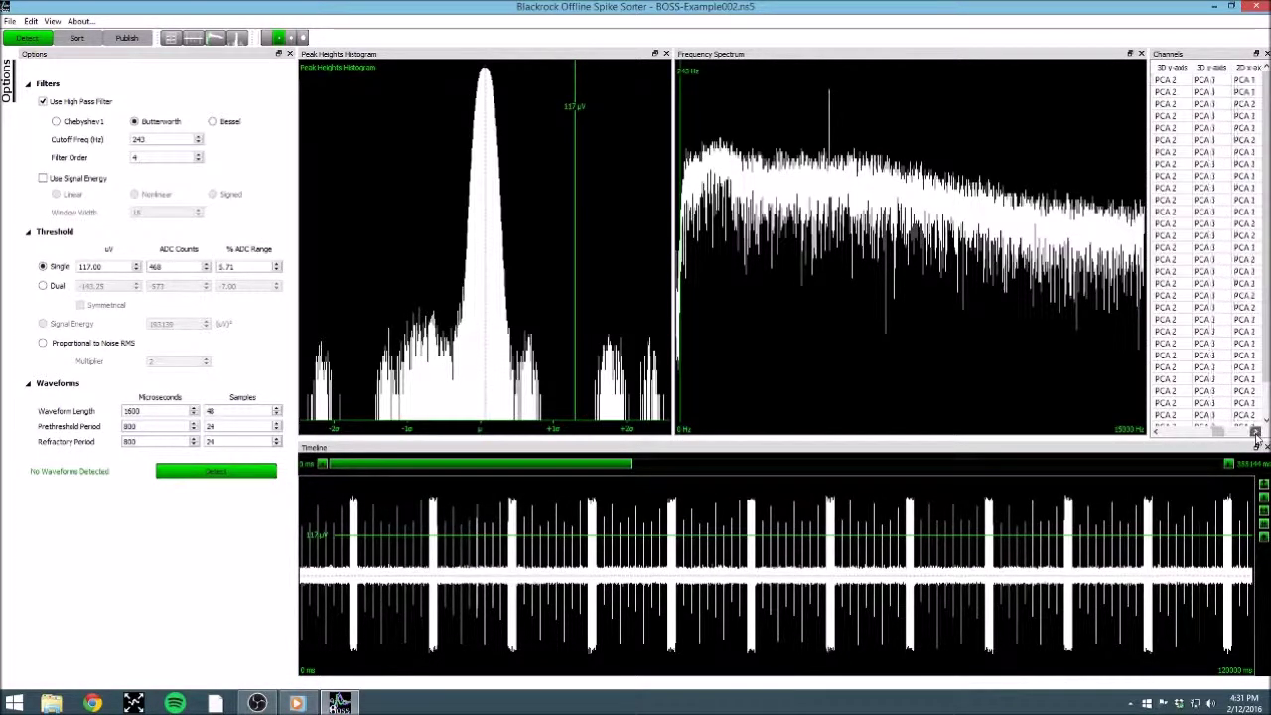
{"action": "left_click", "coordinate": [1255, 432]}
{"action": "left_click", "coordinate": [1255, 432]}
{"action": "left_click", "coordinate": [1255, 432]}
{"action": "left_click", "coordinate": [1255, 432]}
{"action": "left_click", "coordinate": [1255, 432]}
{"action": "left_click", "coordinate": [1255, 432]}
{"action": "left_click", "coordinate": [1255, 431]}
{"action": "left_click", "coordinate": [1255, 432]}
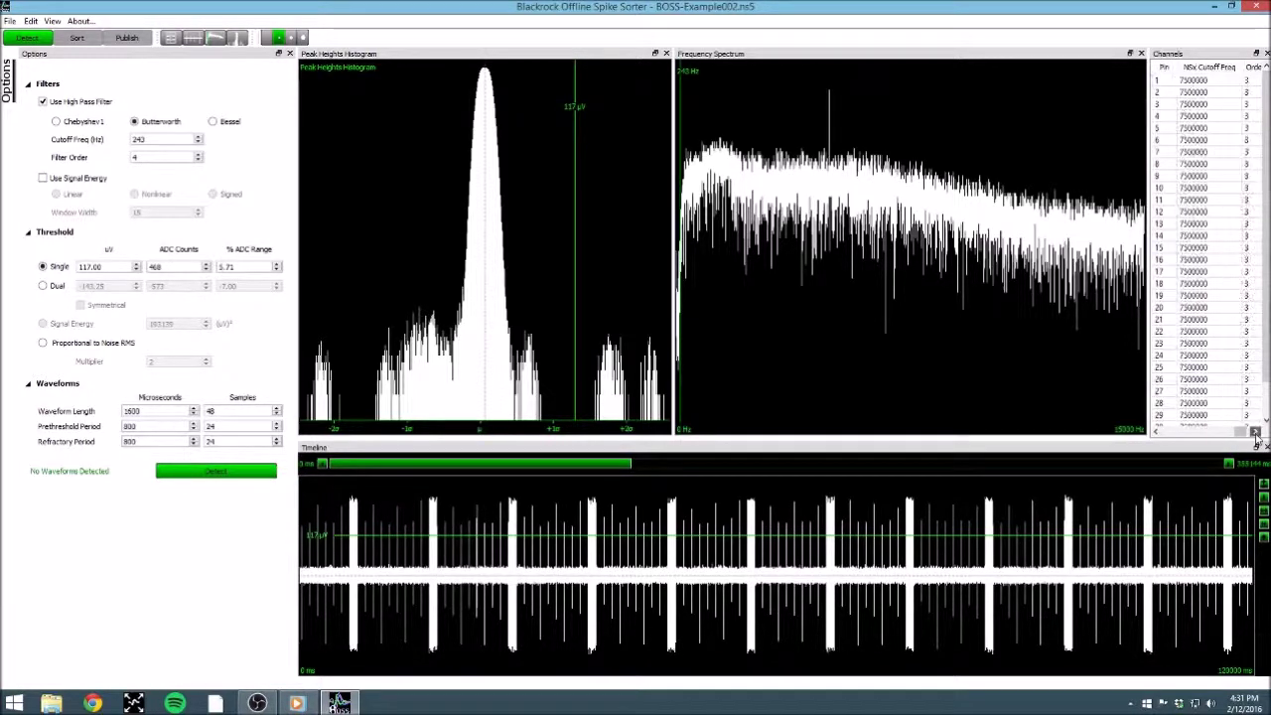
{"action": "left_click", "coordinate": [1255, 431]}
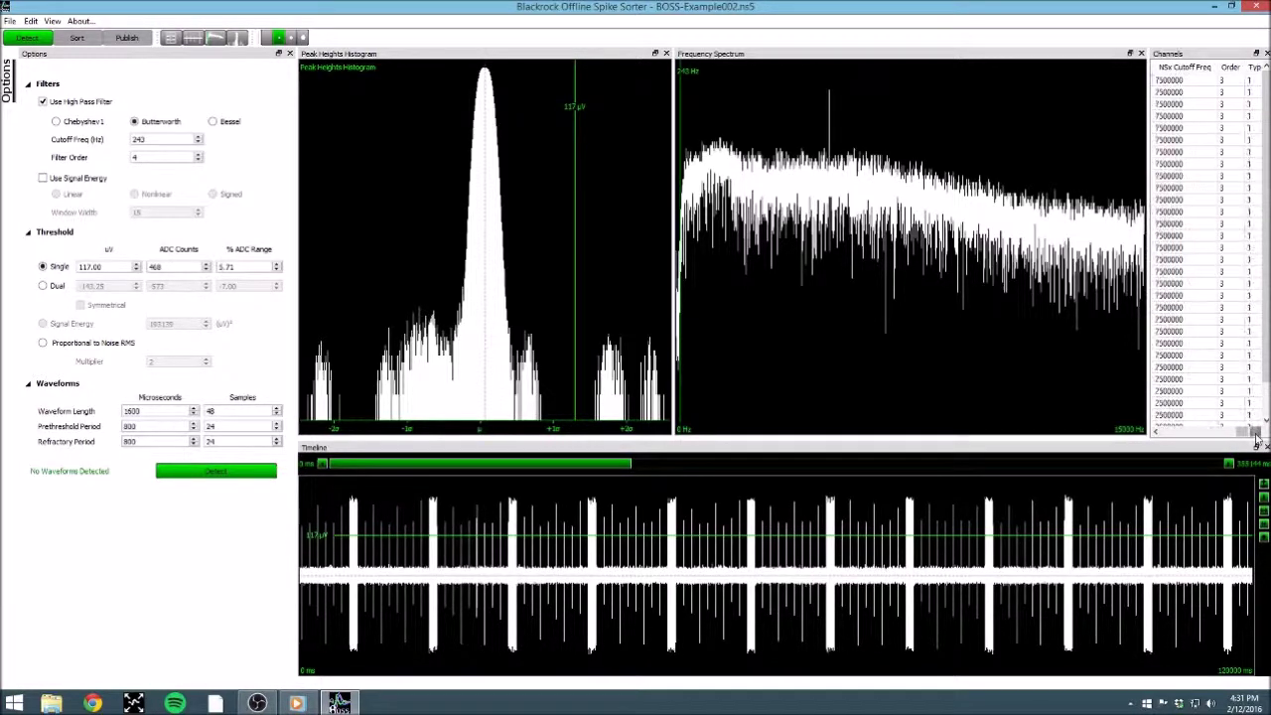
{"action": "left_click", "coordinate": [1156, 432]}
{"action": "left_click", "coordinate": [1156, 432]}
{"action": "left_click", "coordinate": [1155, 432]}
{"action": "left_click", "coordinate": [1155, 432]}
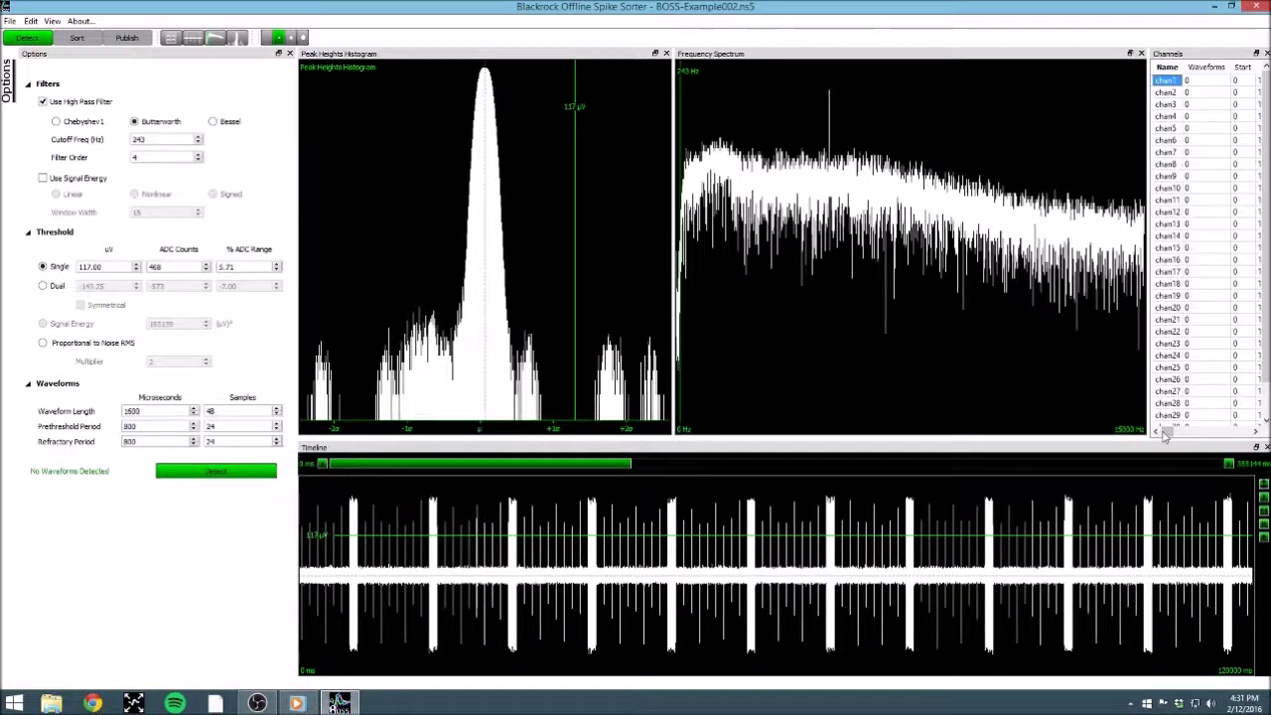
{"action": "left_click", "coordinate": [1167, 92]}
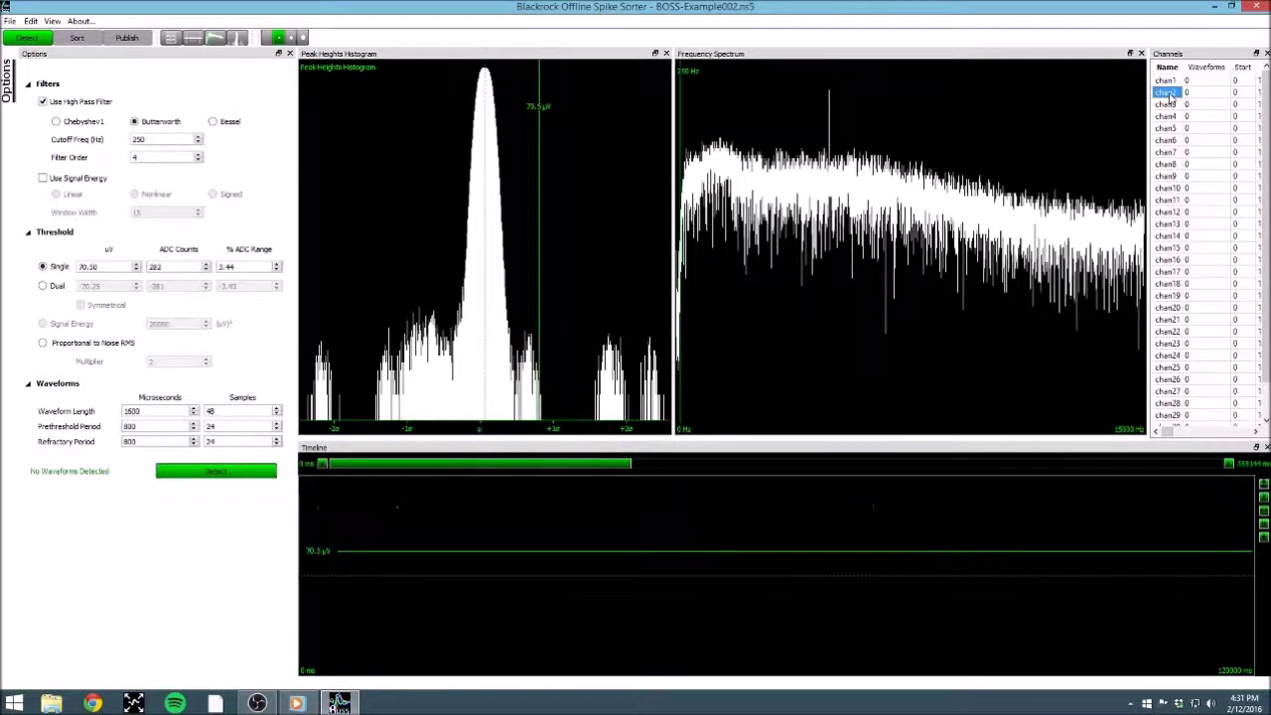
{"action": "left_click", "coordinate": [1167, 104]}
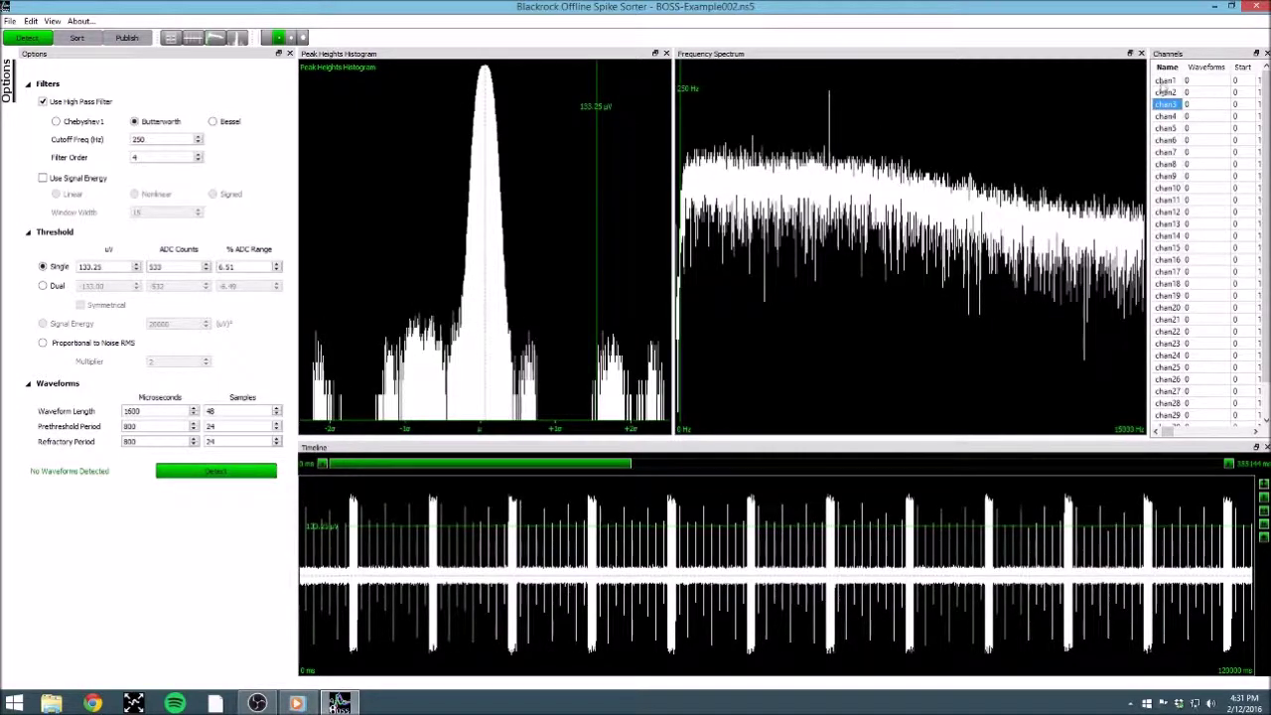
{"action": "left_click", "coordinate": [1165, 80]}
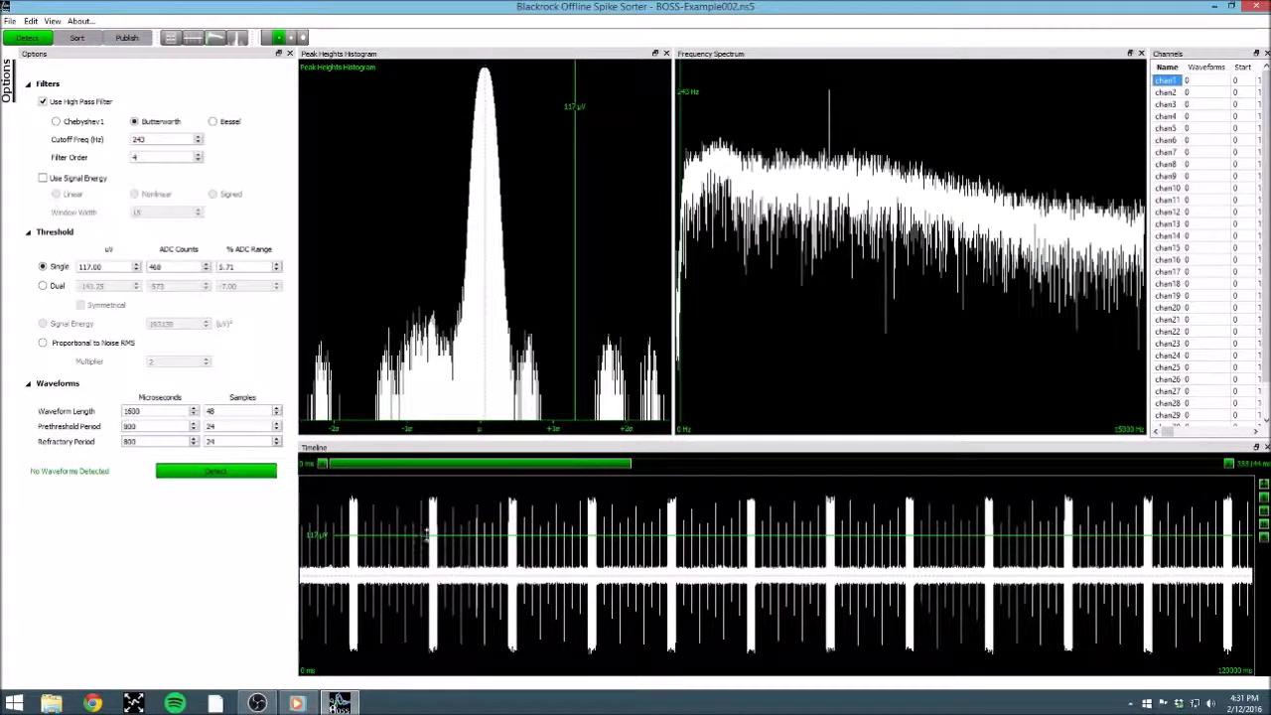
{"action": "scroll", "coordinate": [437, 558], "scroll_direction": "up", "scroll_amount": 4}
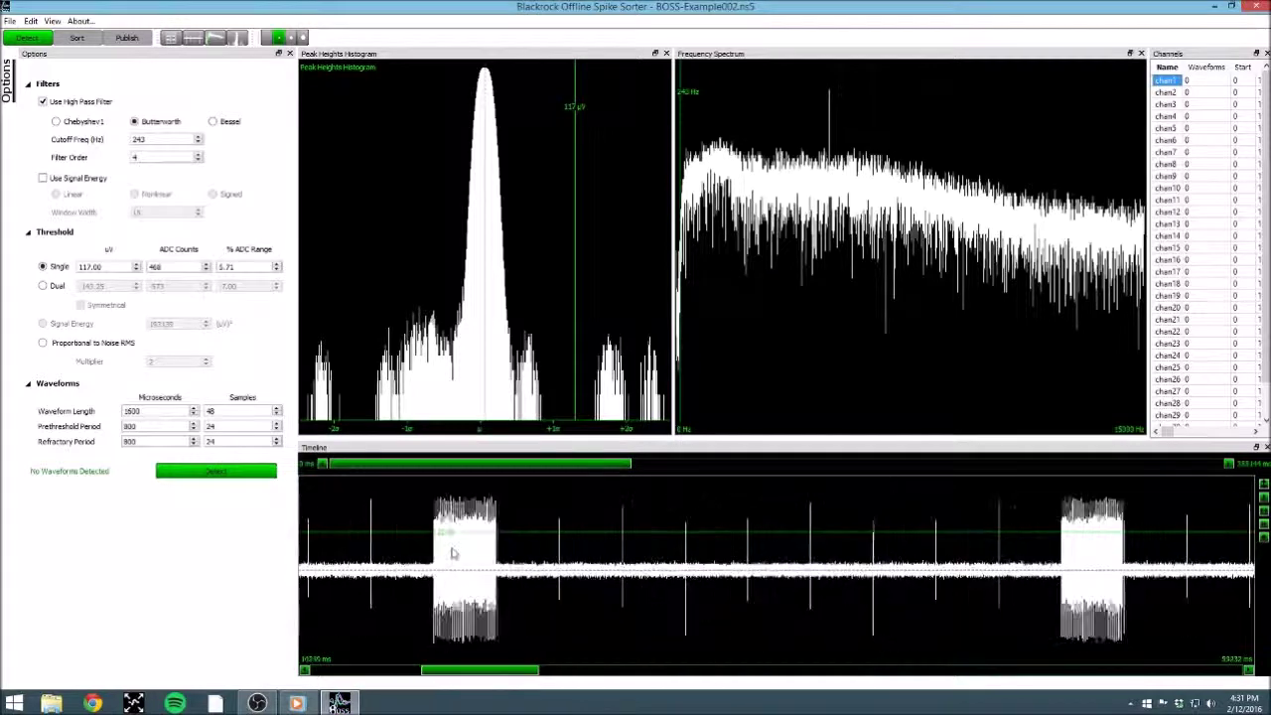
{"action": "scroll", "coordinate": [452, 553], "scroll_direction": "up", "scroll_amount": 2}
{"action": "scroll", "coordinate": [744, 581], "scroll_direction": "down", "scroll_amount": 5}
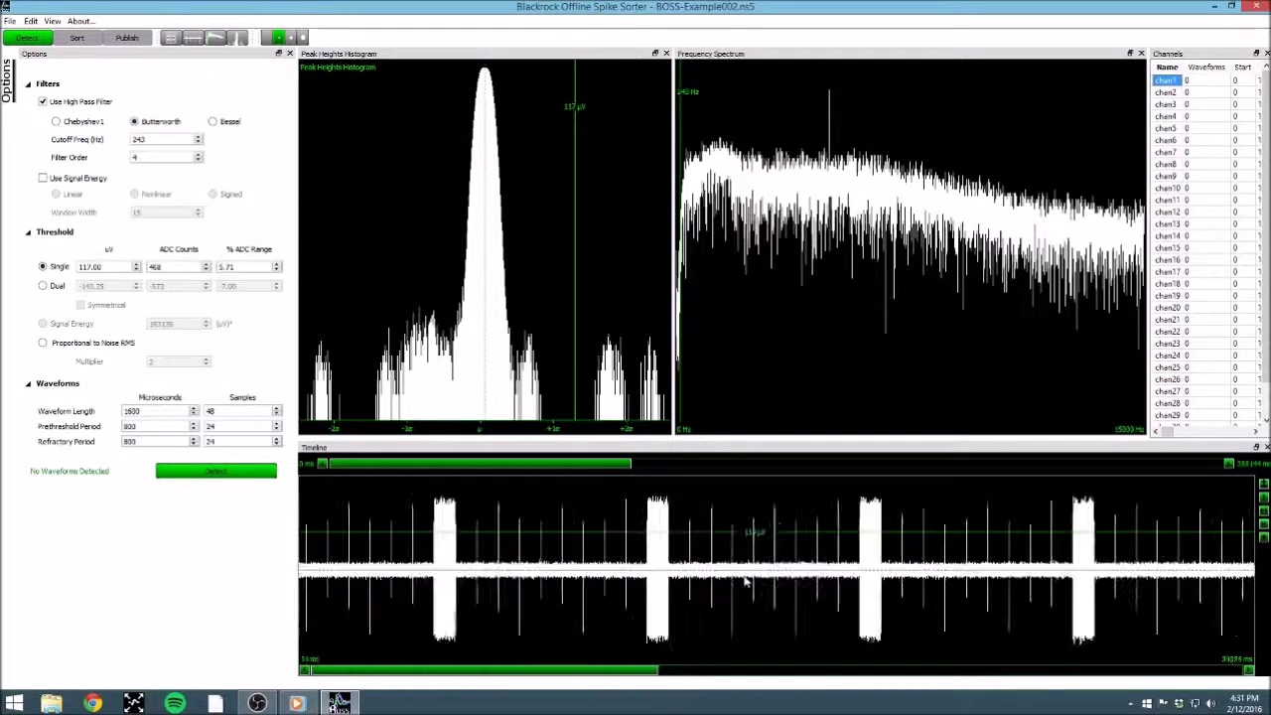
{"action": "scroll", "coordinate": [745, 581], "scroll_direction": "down", "scroll_amount": 3}
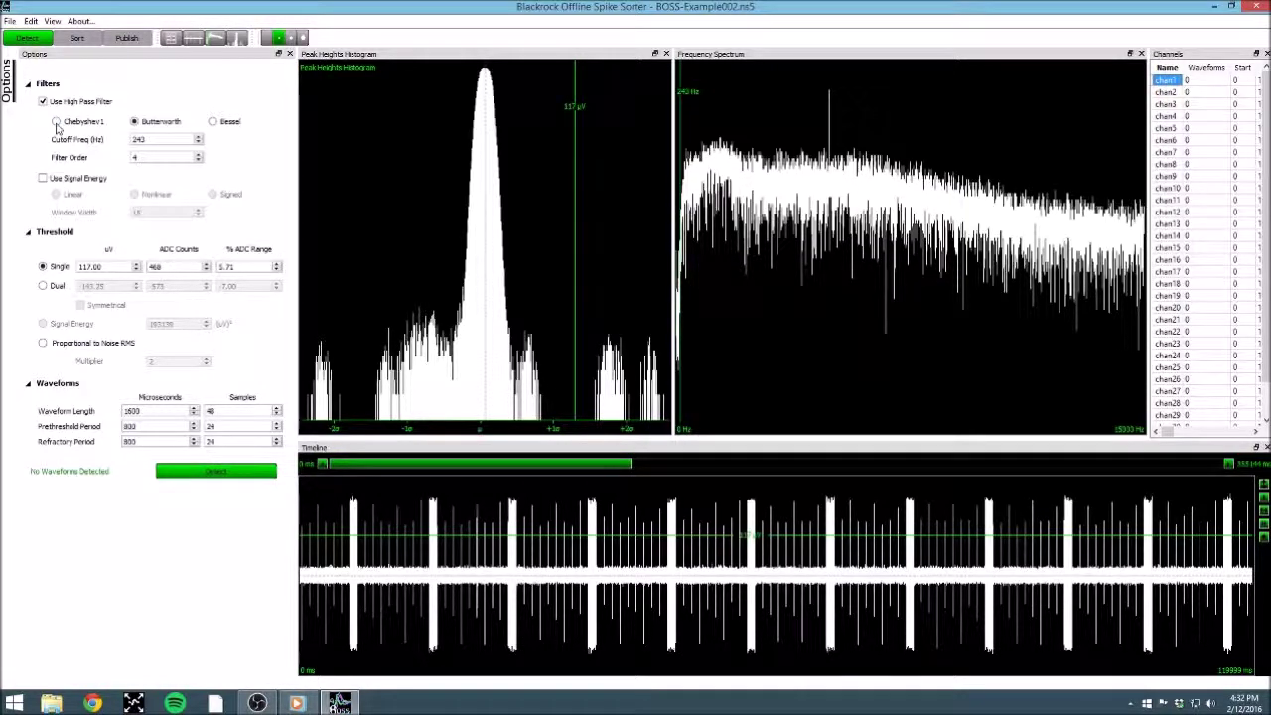
Try the Chebyshev1 and Bessel high-pass filters, then return to Butterworth.
{"action": "left_click", "coordinate": [55, 121]}
{"action": "left_click", "coordinate": [213, 122]}
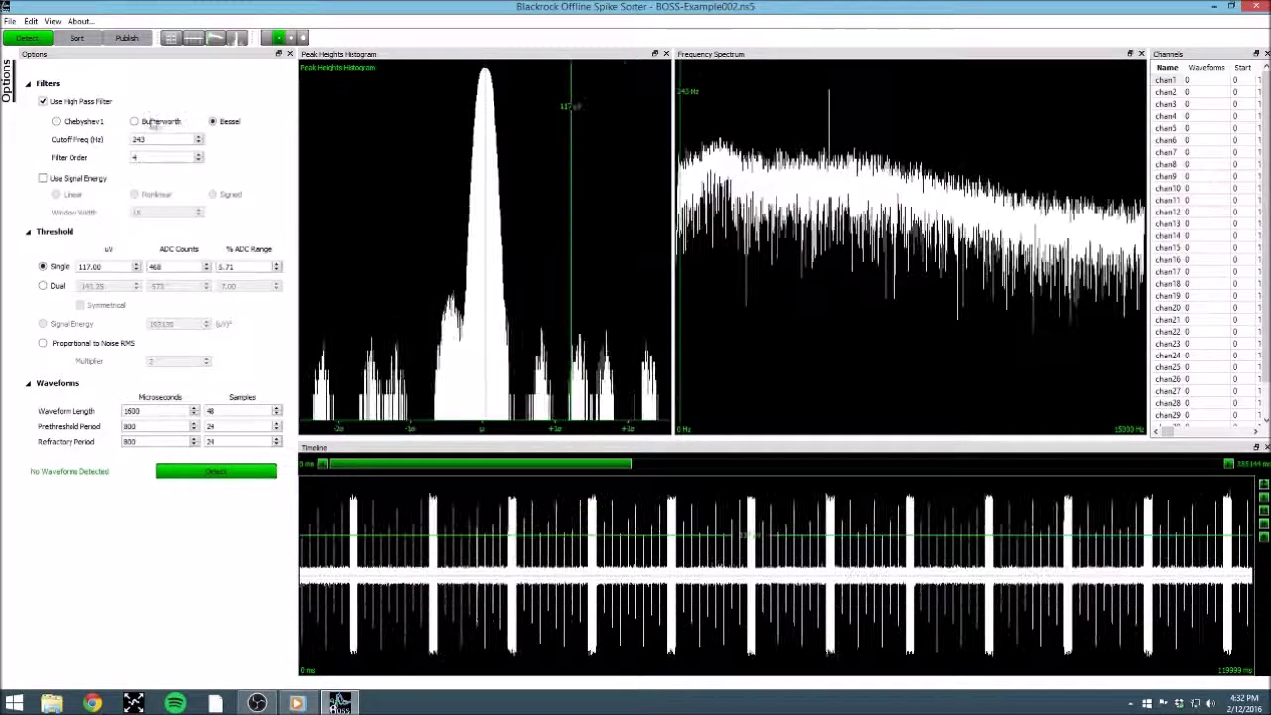
{"action": "left_click", "coordinate": [134, 122]}
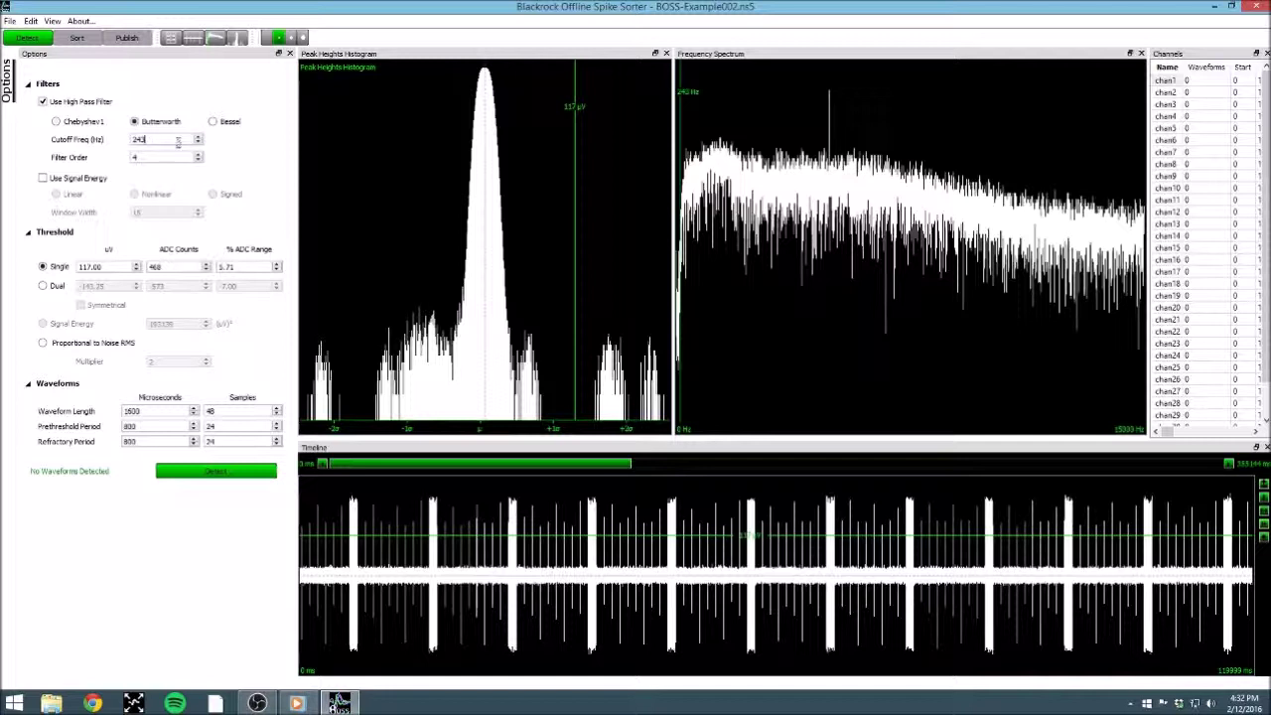
Set the cutoff frequency to 300 Hz, then raise it further on the spectrum.
{"action": "left_click_drag", "start_coordinate": [178, 142], "coordinate": [135, 140]}
{"action": "type", "text": "300"}
{"action": "key", "text": "Return"}
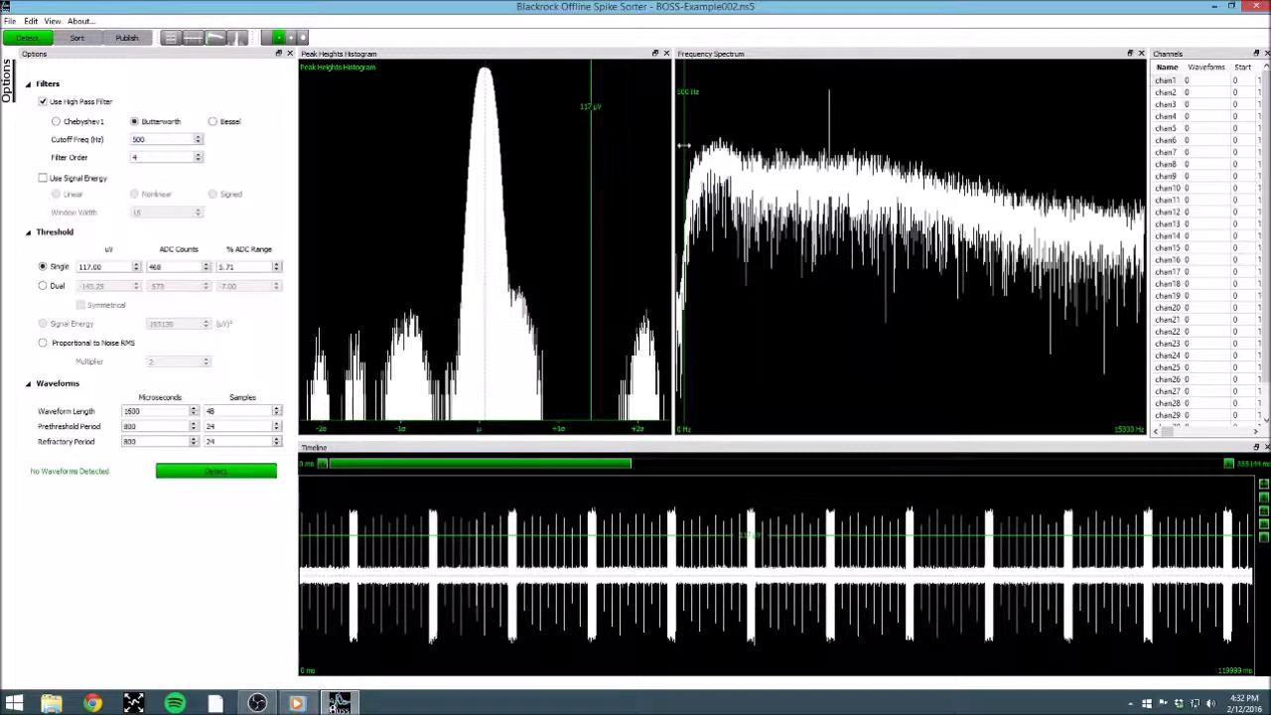
{"action": "left_click_drag", "start_coordinate": [683, 145], "coordinate": [685, 160]}
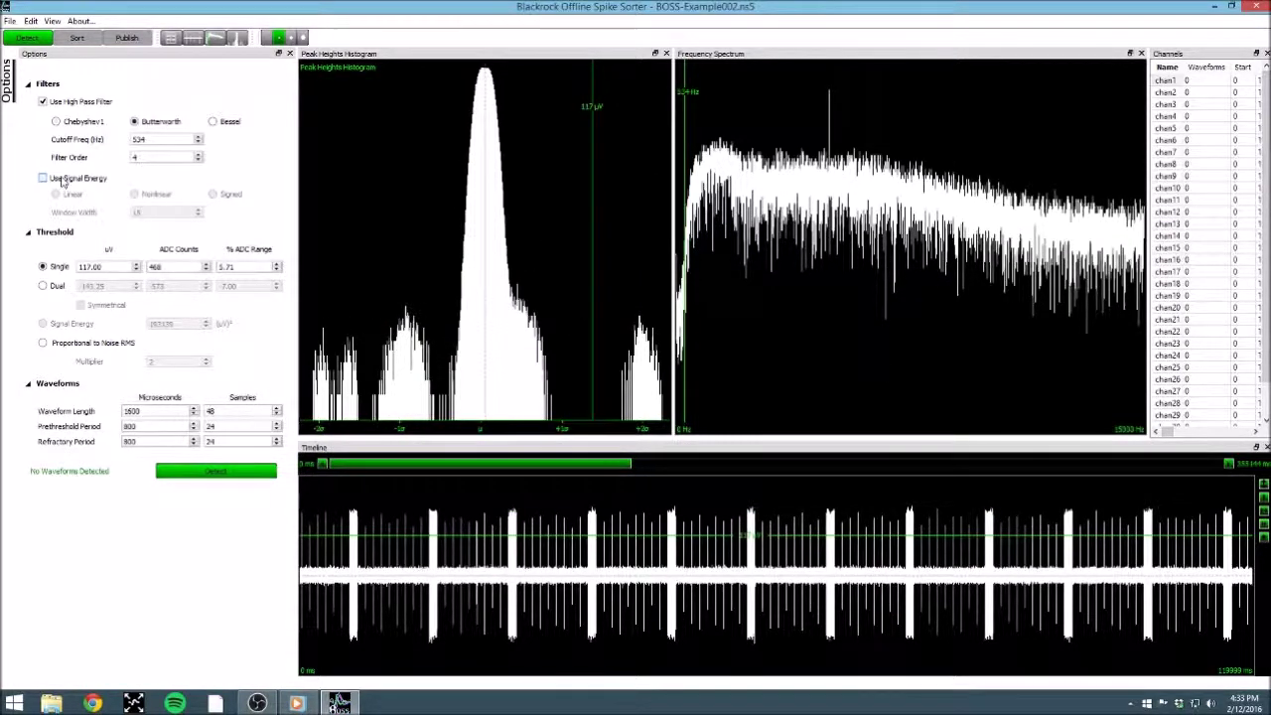
Turn on signal-energy detection to inspect it, then revert to the single threshold.
{"action": "left_click", "coordinate": [62, 180]}
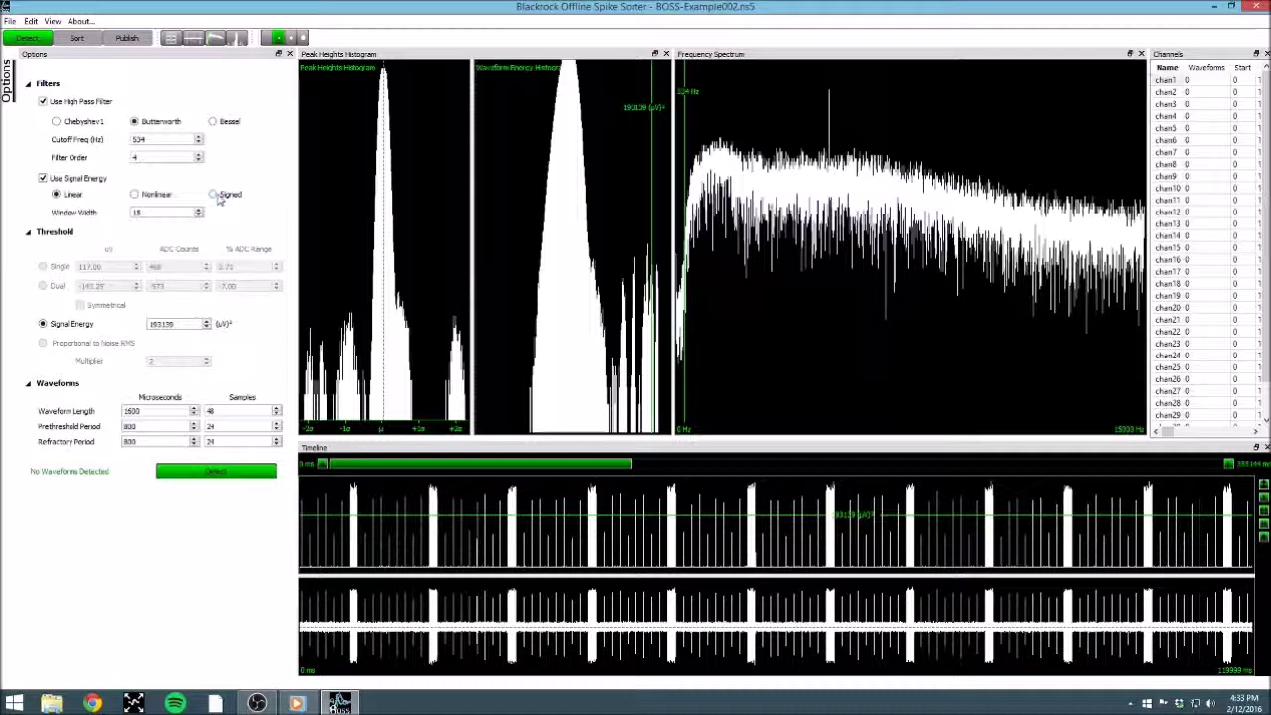
{"action": "left_click", "coordinate": [86, 181]}
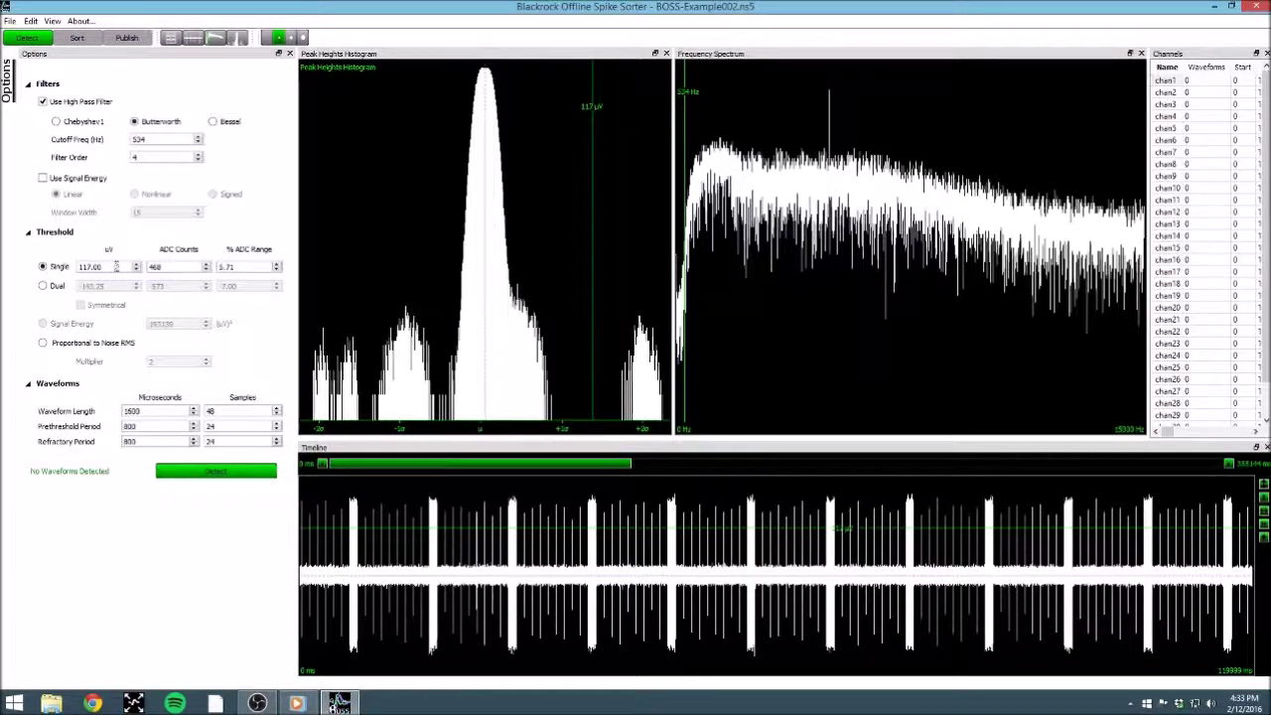
Try a 60 µV threshold, then drag it to about 94 µV and 72 µV.
{"action": "double_click", "coordinate": [115, 266]}
{"action": "type", "text": "60"}
{"action": "key", "text": "Return"}
{"action": "left_click_drag", "start_coordinate": [508, 552], "coordinate": [501, 536]}
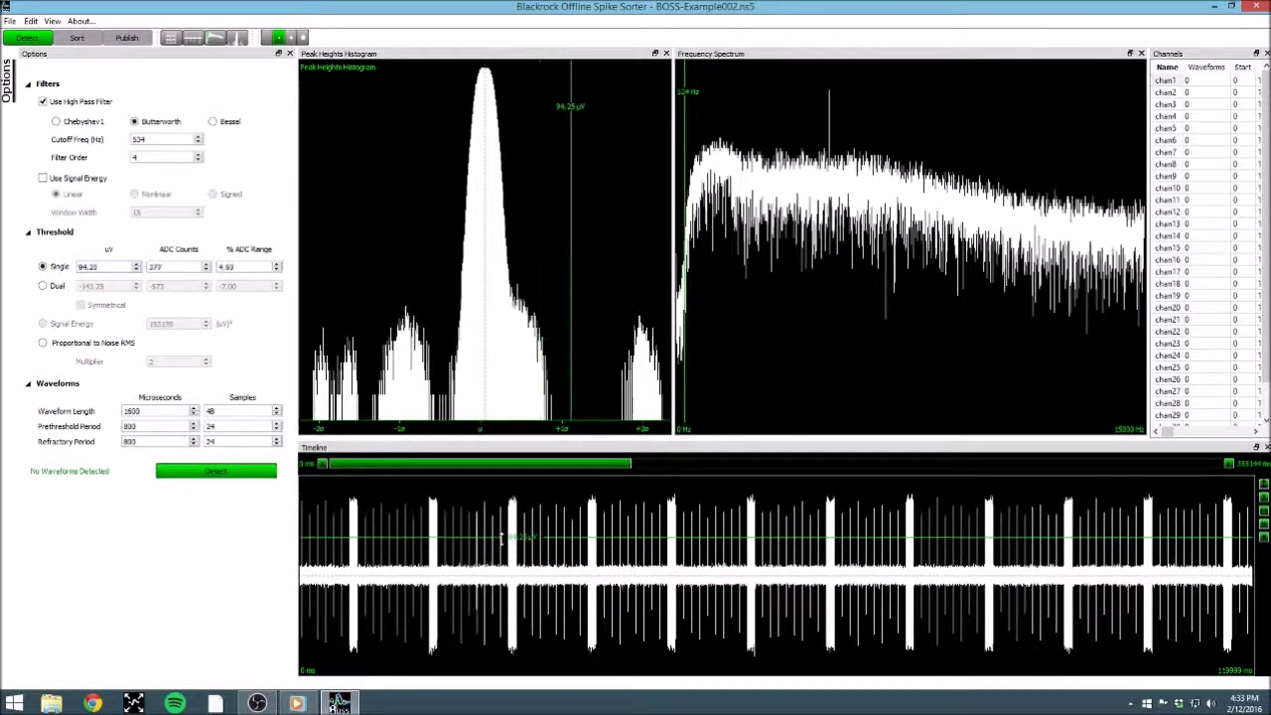
{"action": "left_click_drag", "start_coordinate": [573, 193], "coordinate": [551, 199]}
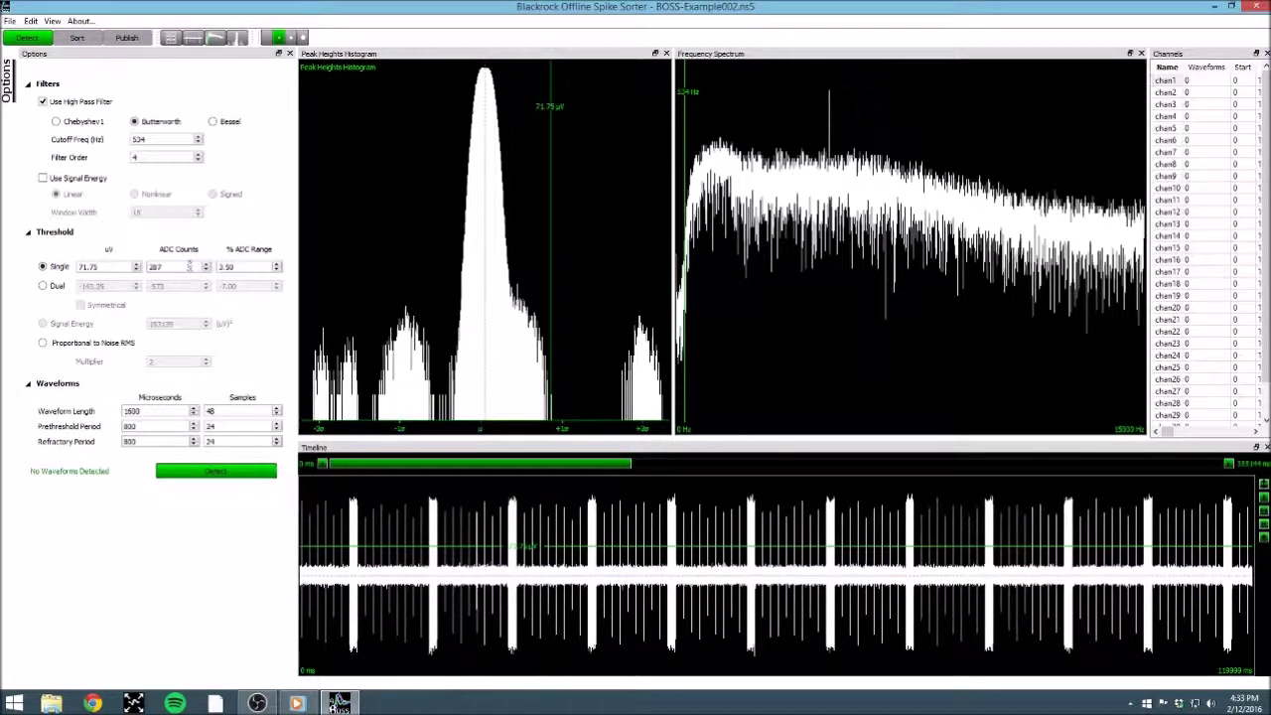
Enter 292 ADC counts as the single threshold, giving 73.00 µV.
{"action": "type", "text": "291"}
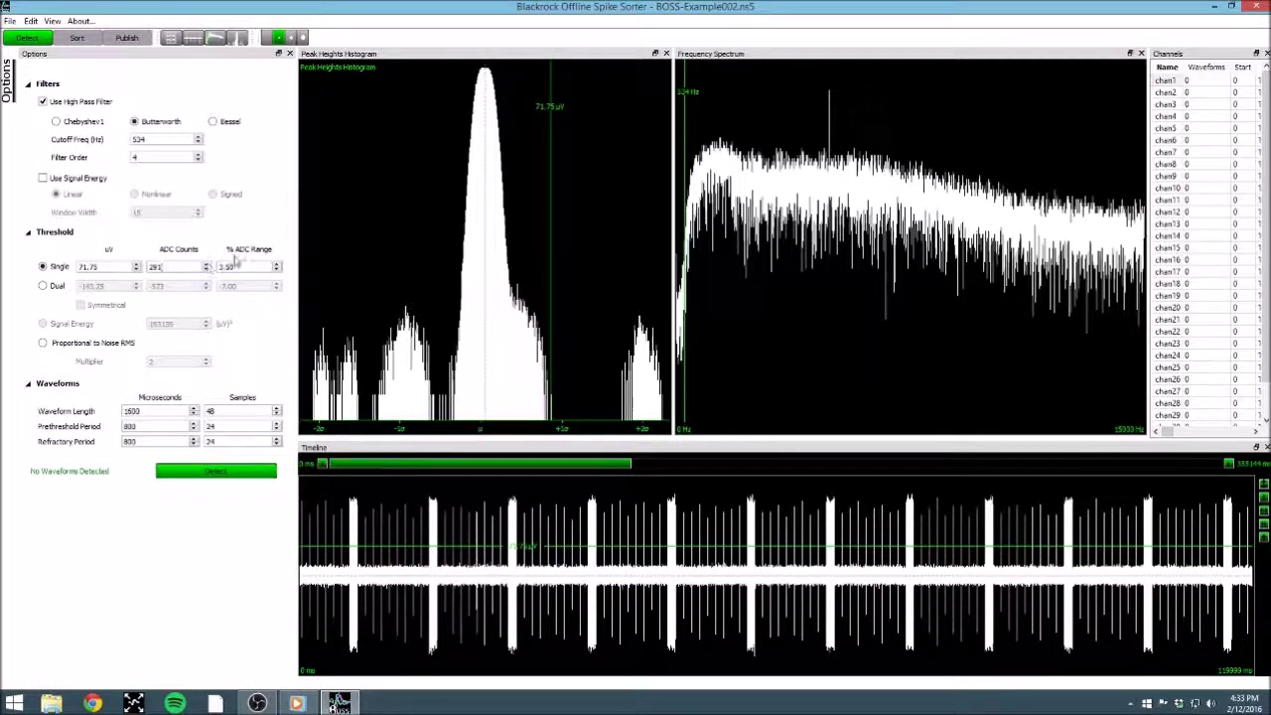
{"action": "key", "text": "Return"}
{"action": "type", "text": "292"}
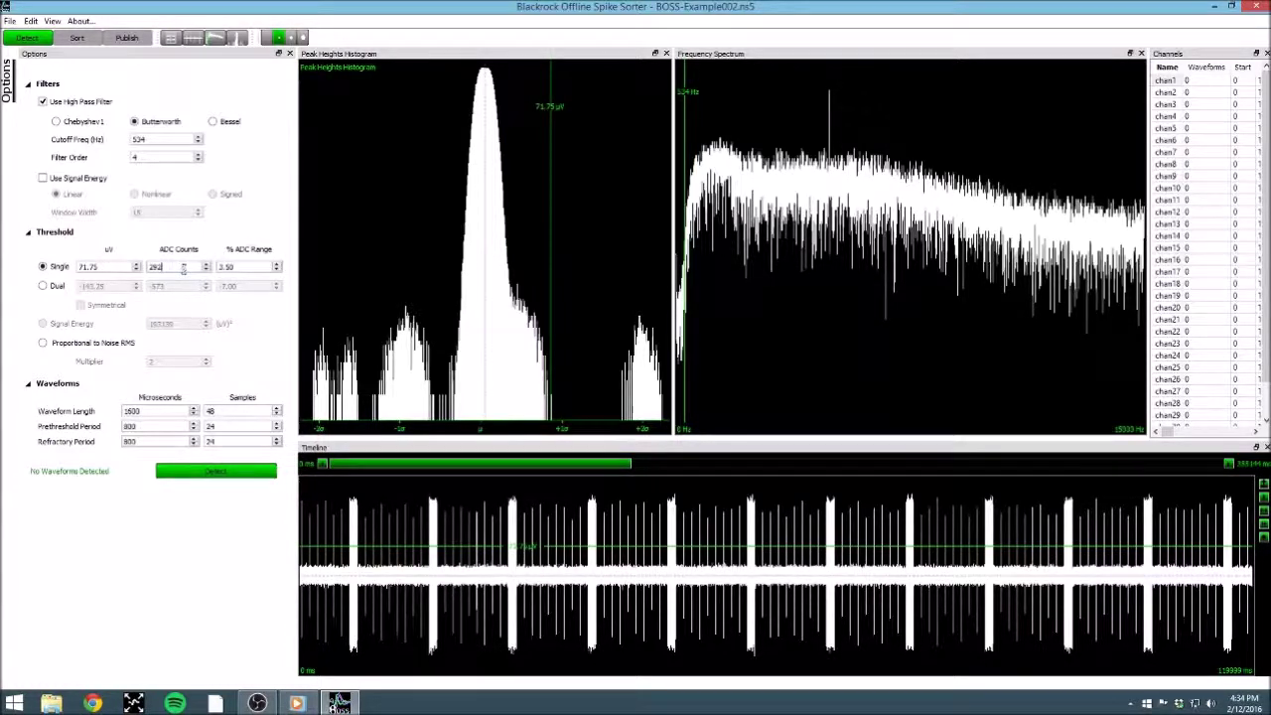
{"action": "key", "text": "Return"}
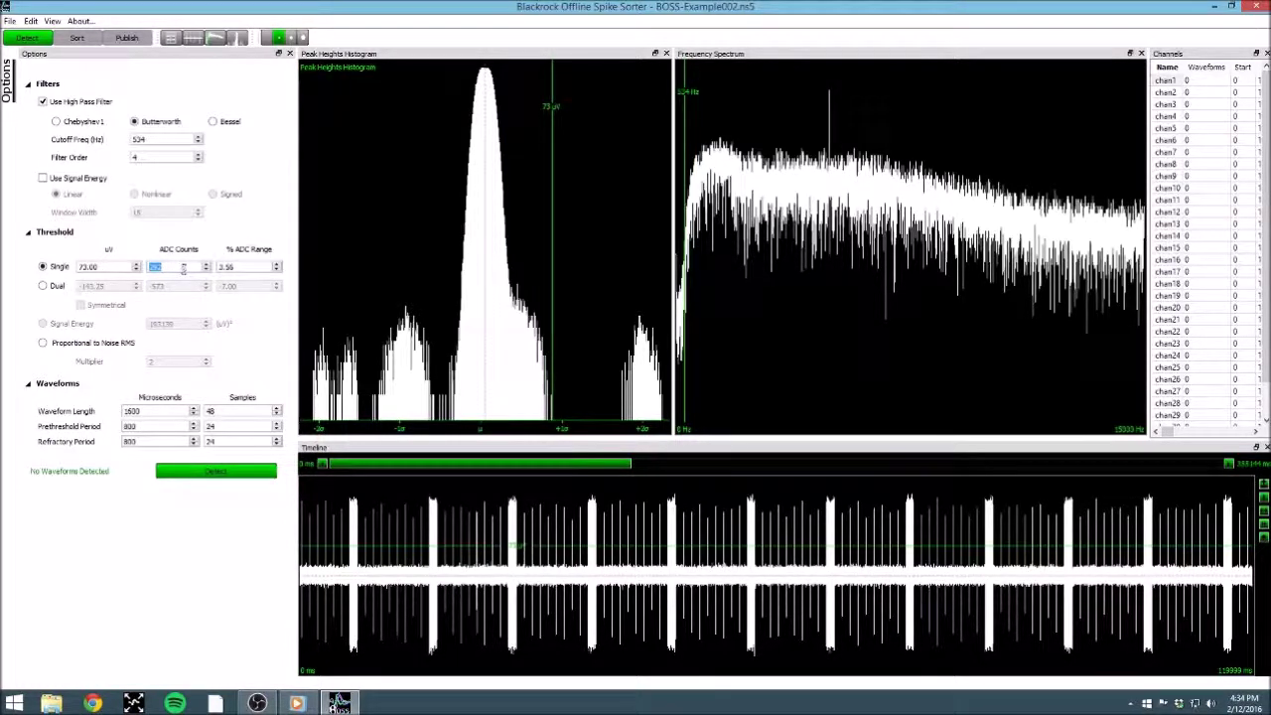
{"action": "left_click", "coordinate": [42, 287]}
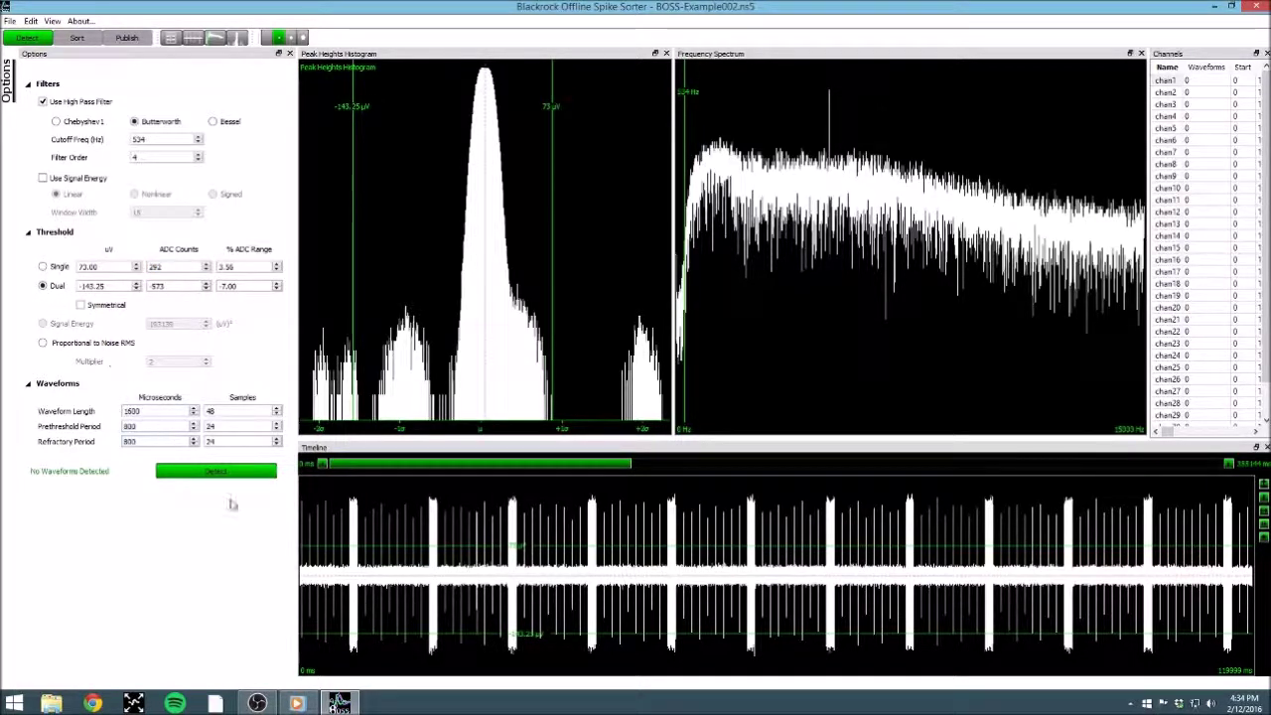
{"action": "mouse_move", "coordinate": [443, 634]}
{"action": "left_mouse_down"}
{"action": "mouse_move", "coordinate": [443, 602]}
{"action": "mouse_move", "coordinate": [447, 623]}
{"action": "left_mouse_up"}
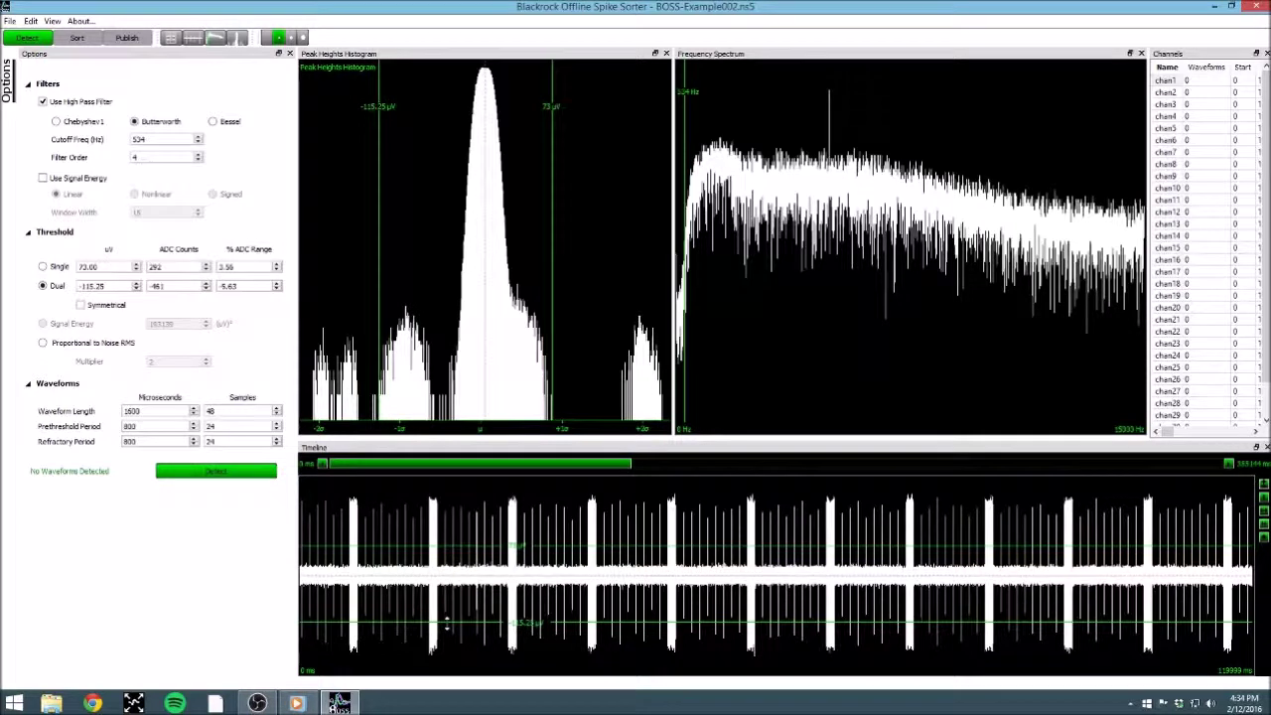
{"action": "left_click", "coordinate": [81, 305]}
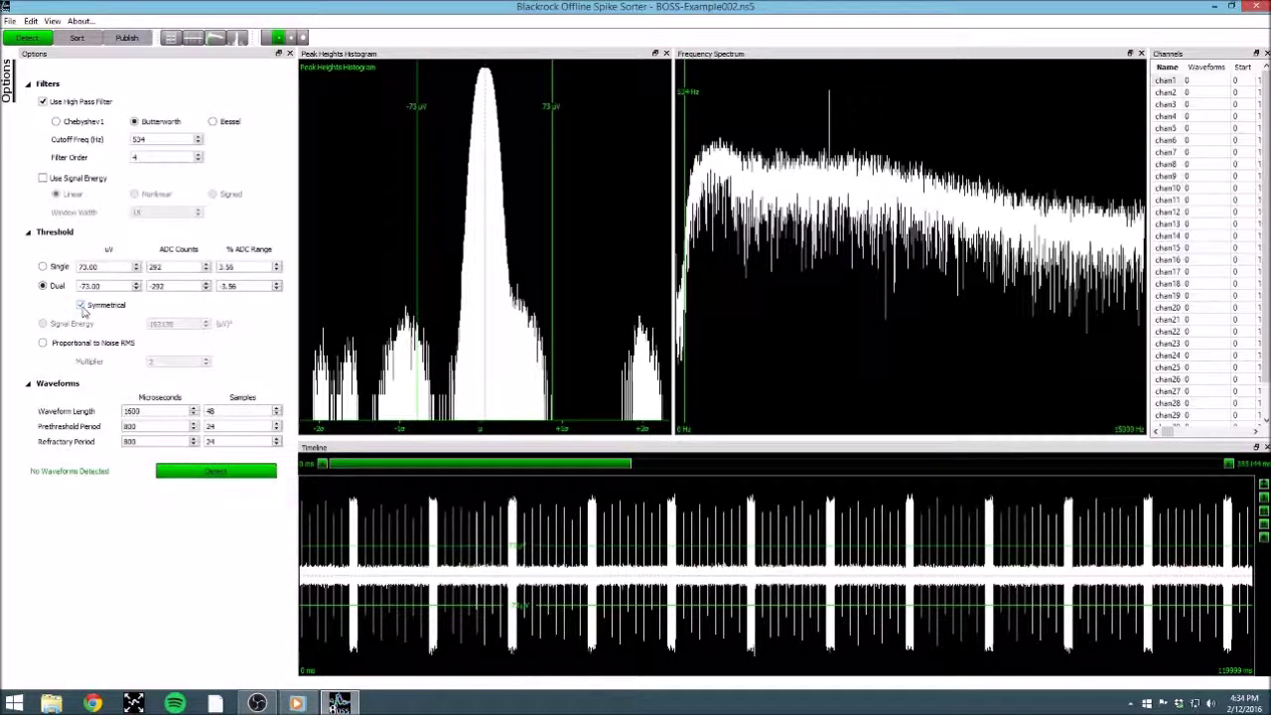
{"action": "left_click", "coordinate": [80, 305]}
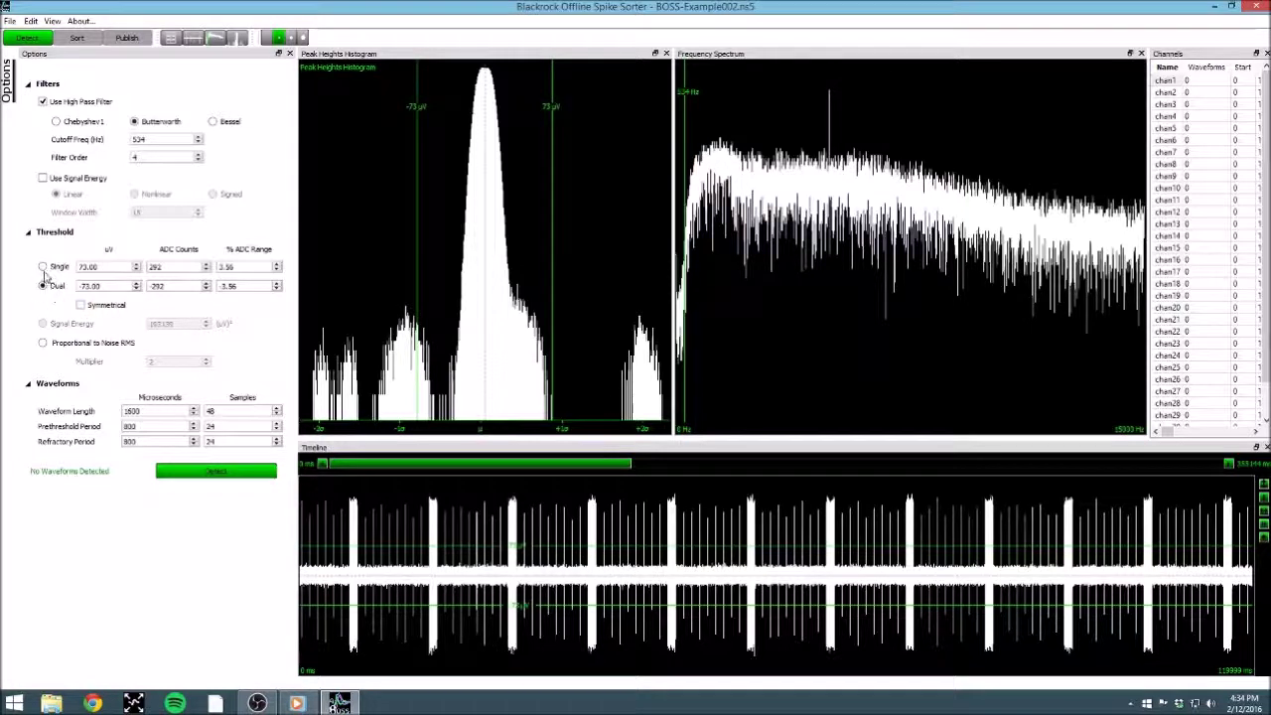
{"action": "left_click", "coordinate": [43, 267]}
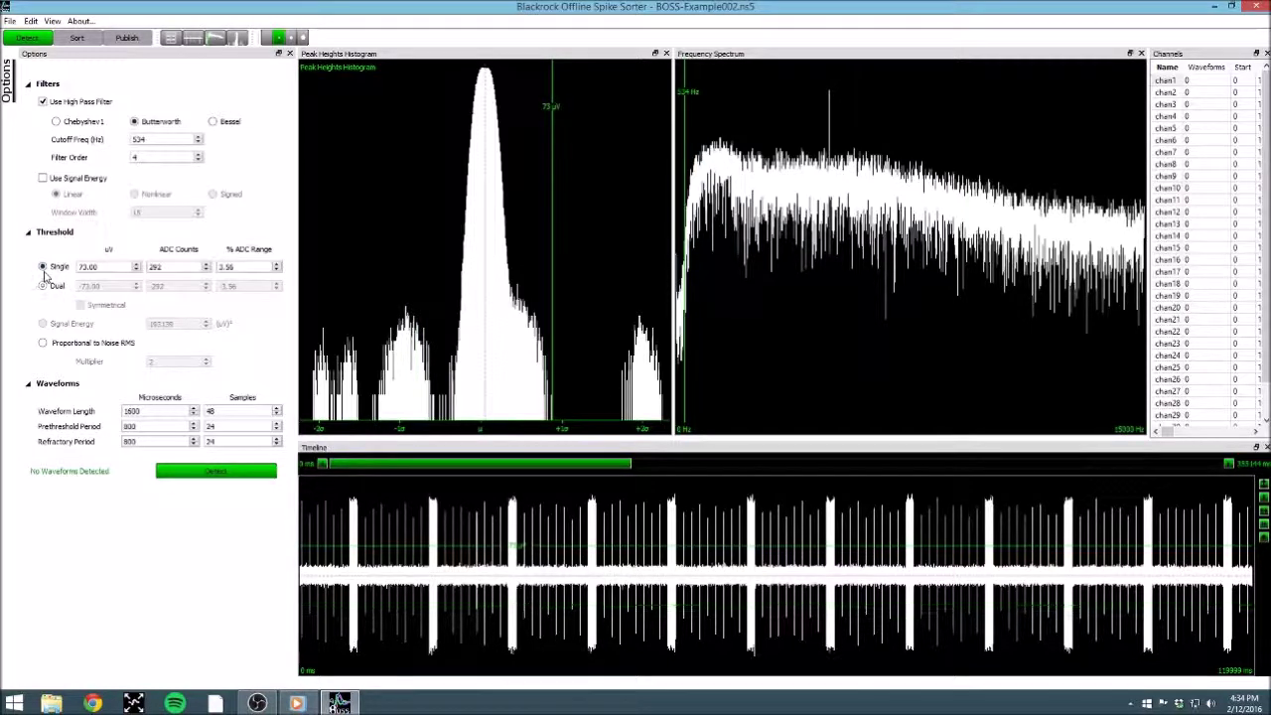
{"action": "left_click", "coordinate": [73, 343]}
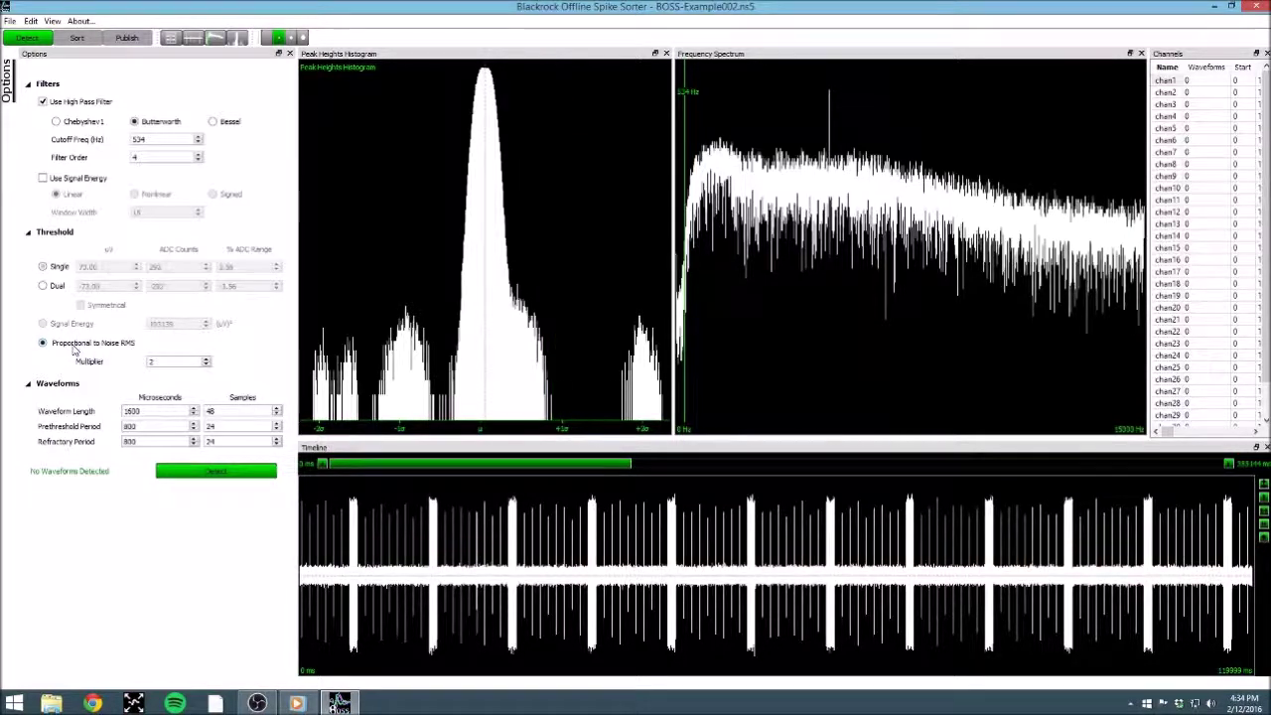
{"action": "left_click", "coordinate": [205, 362]}
{"action": "left_click", "coordinate": [43, 269]}
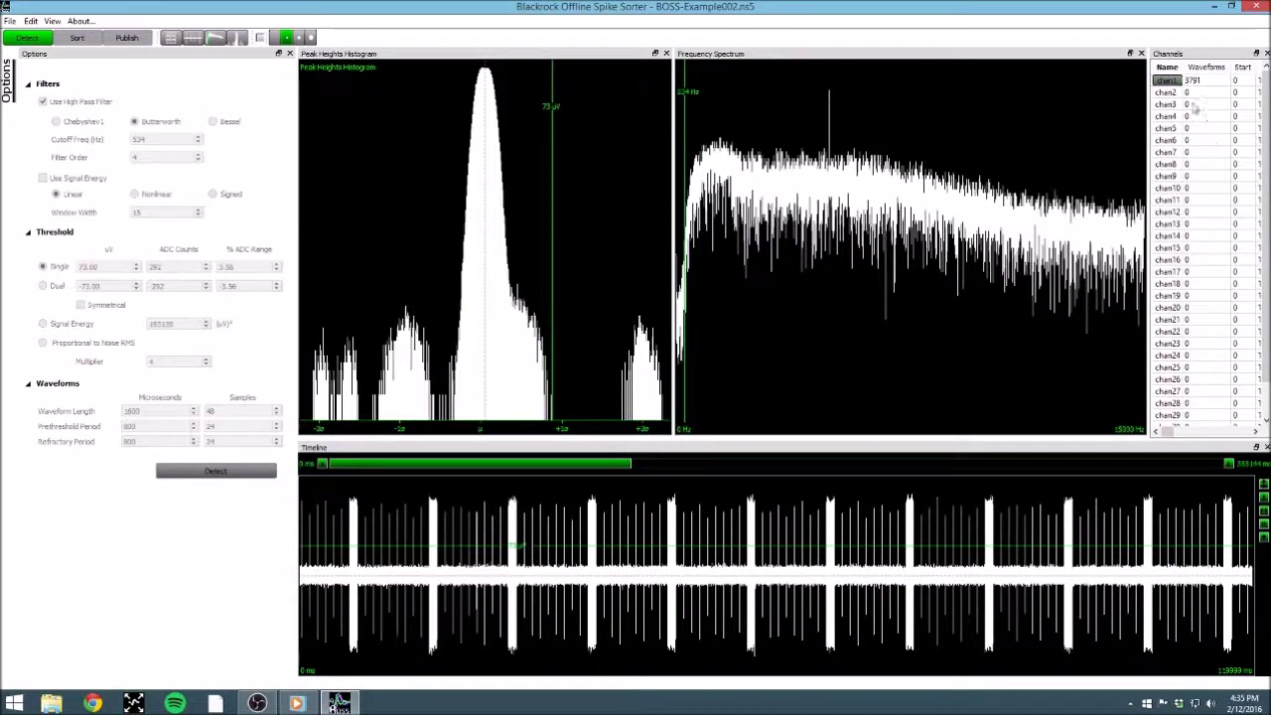
Select chan1 for detection and move to the Sort stage with 3791 waveforms.
{"action": "left_click", "coordinate": [1168, 80]}
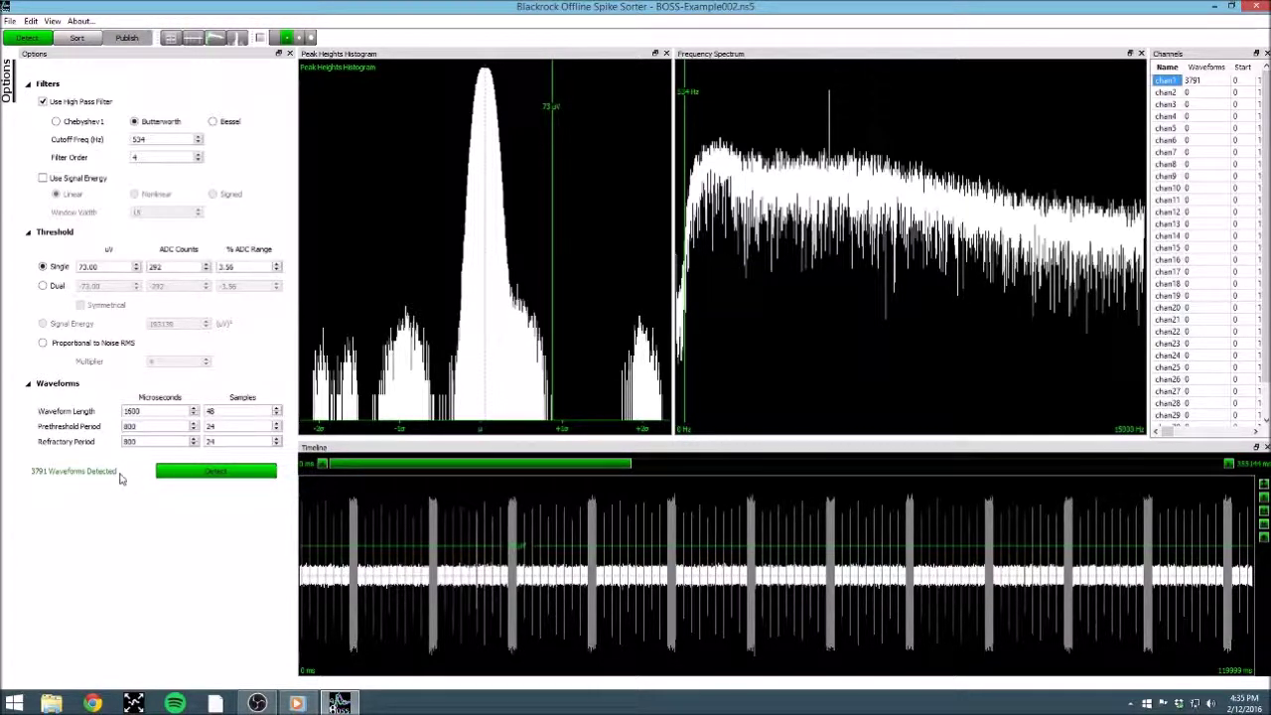
{"action": "left_click", "coordinate": [80, 42]}
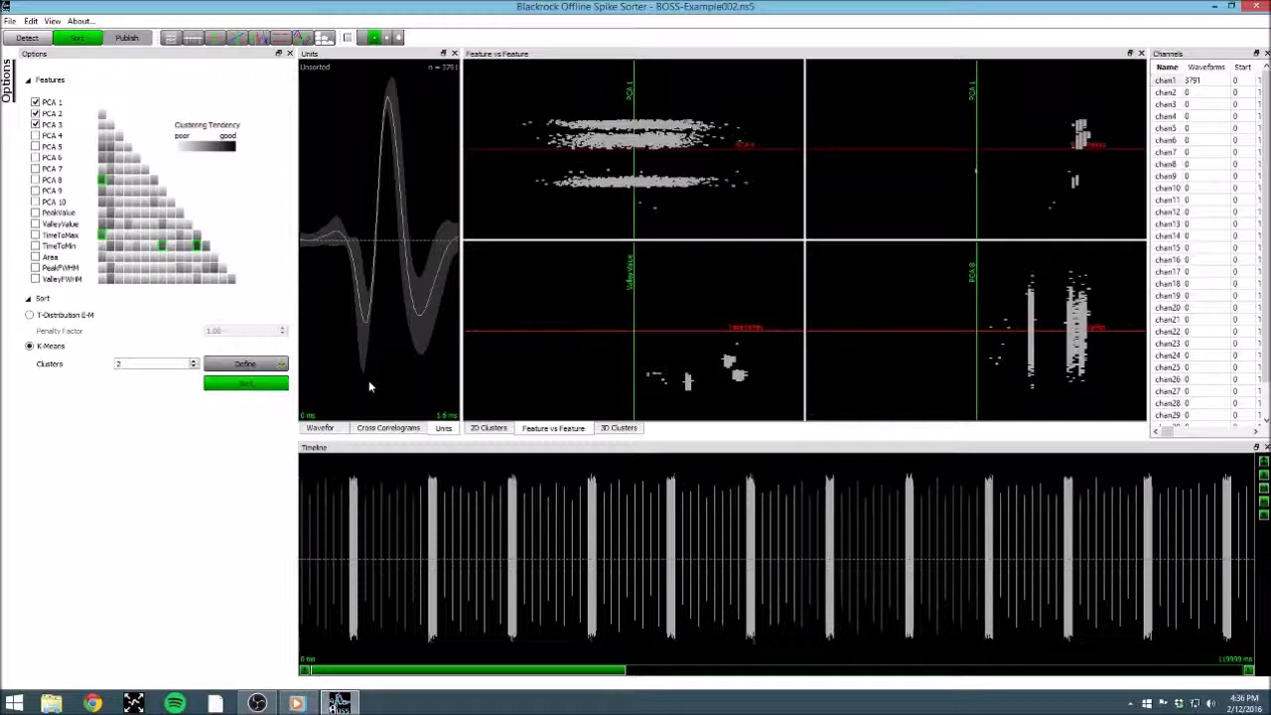
Browse the 2D, 3D and feature-vs-feature views and waveform modes, widening the waveform plot.
{"action": "left_click", "coordinate": [482, 428]}
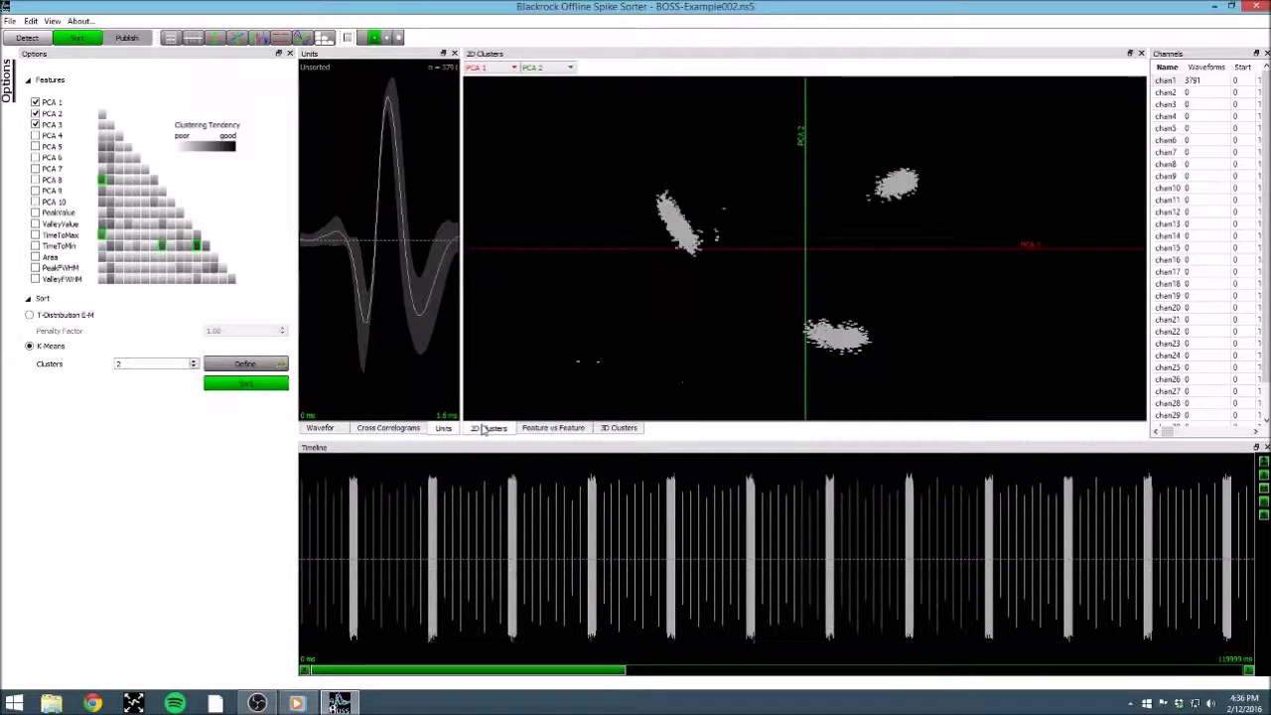
{"action": "left_click", "coordinate": [604, 429]}
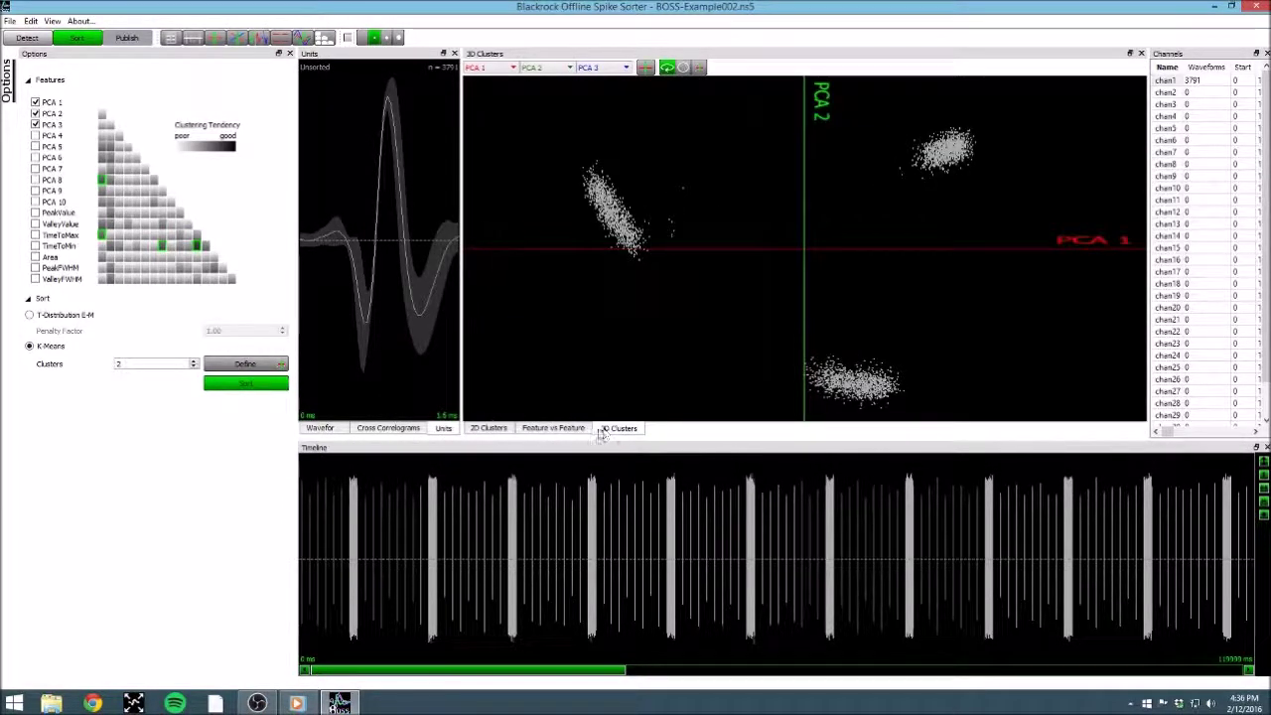
{"action": "left_click", "coordinate": [556, 429]}
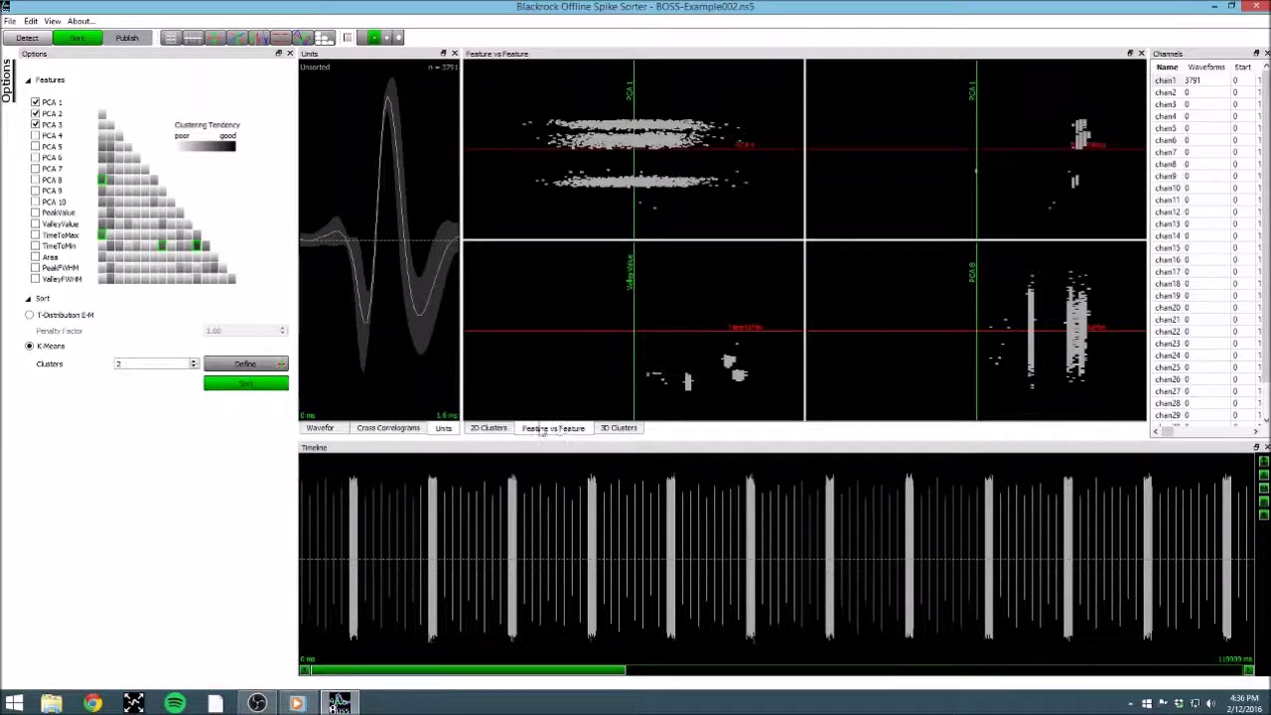
{"action": "left_click", "coordinate": [320, 428]}
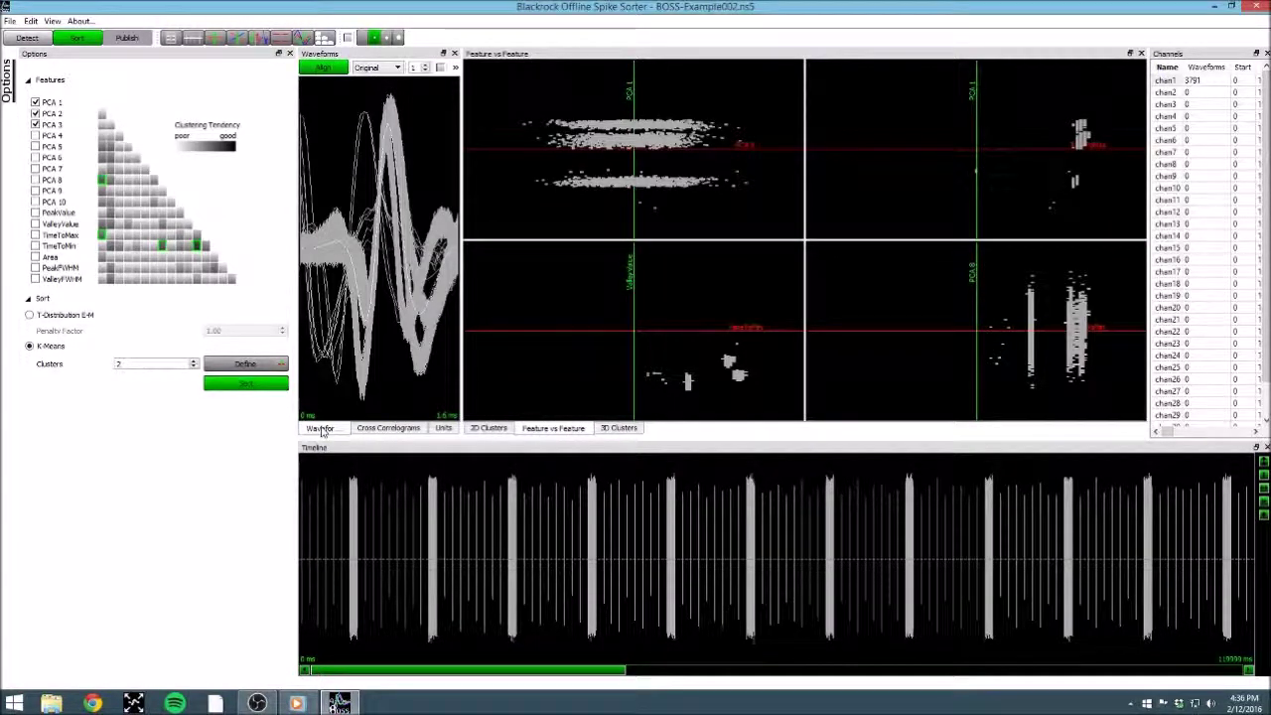
{"action": "left_click", "coordinate": [440, 430]}
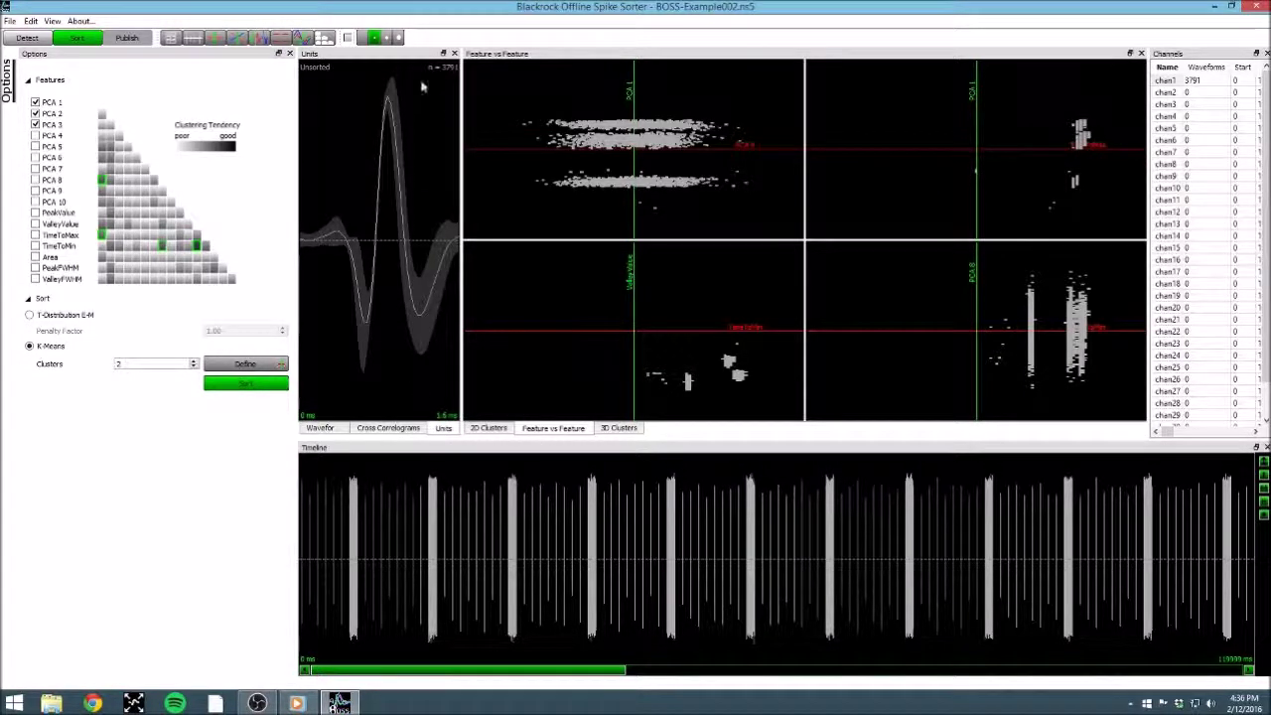
{"action": "left_click_drag", "start_coordinate": [462, 117], "coordinate": [575, 122]}
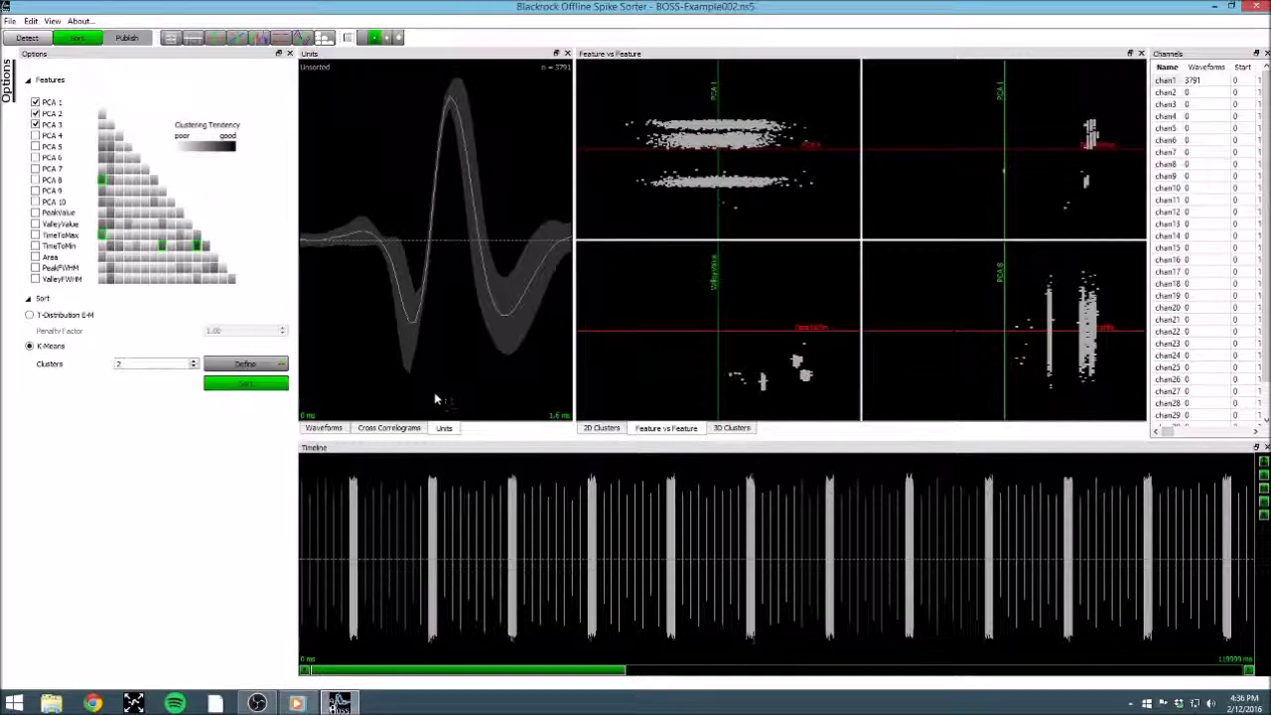
Recheck the cluster views, show all waveforms, and float the Waveforms display as its own window.
{"action": "left_click", "coordinate": [588, 431]}
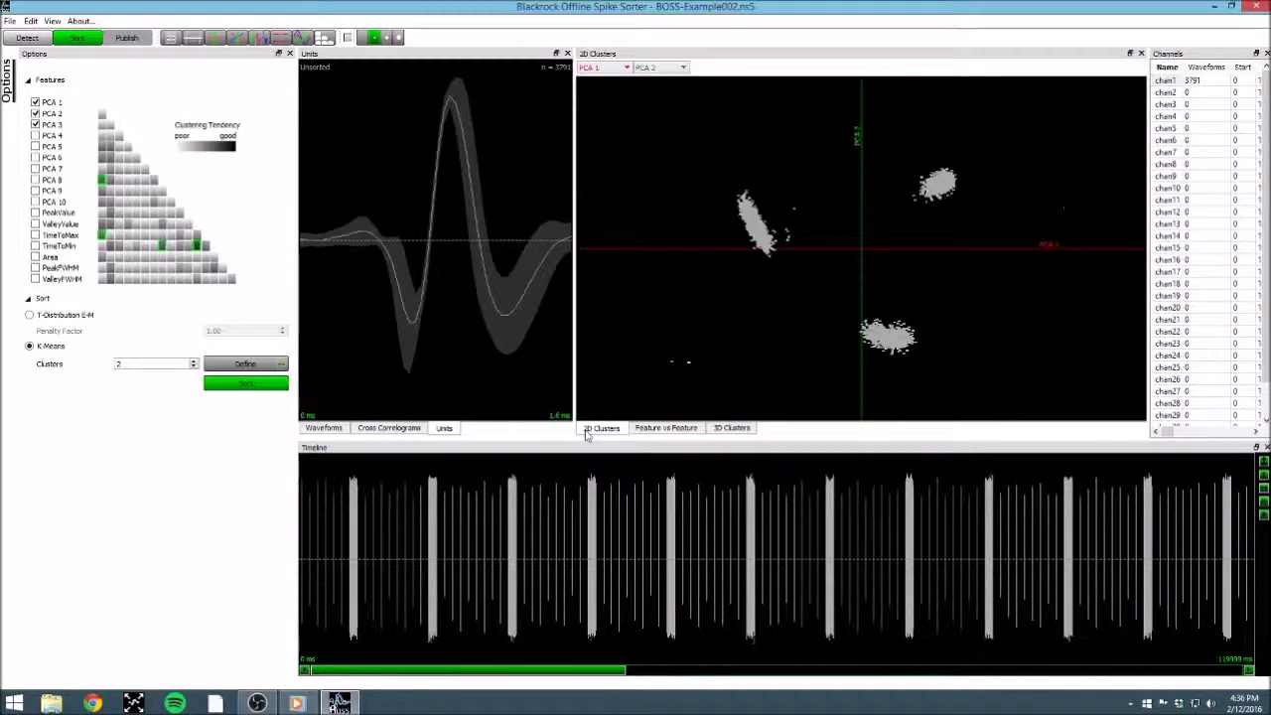
{"action": "left_click", "coordinate": [666, 428]}
{"action": "left_click", "coordinate": [719, 429]}
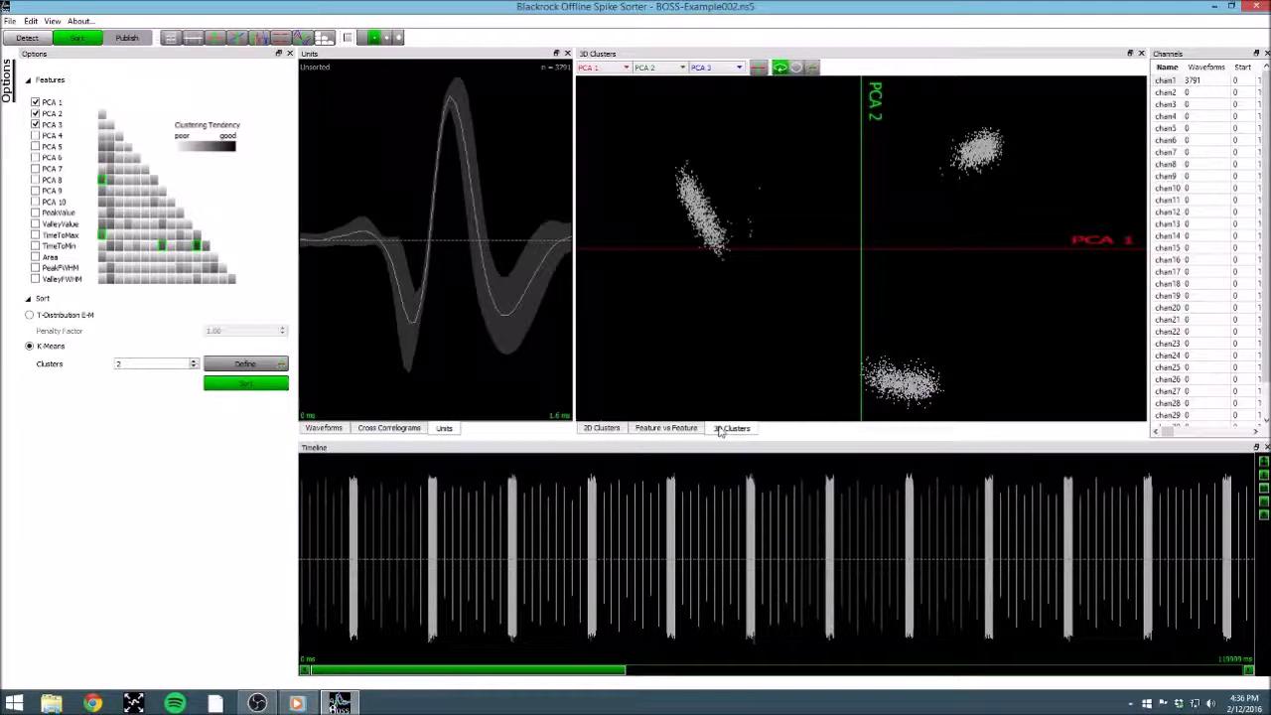
{"action": "left_click", "coordinate": [684, 431]}
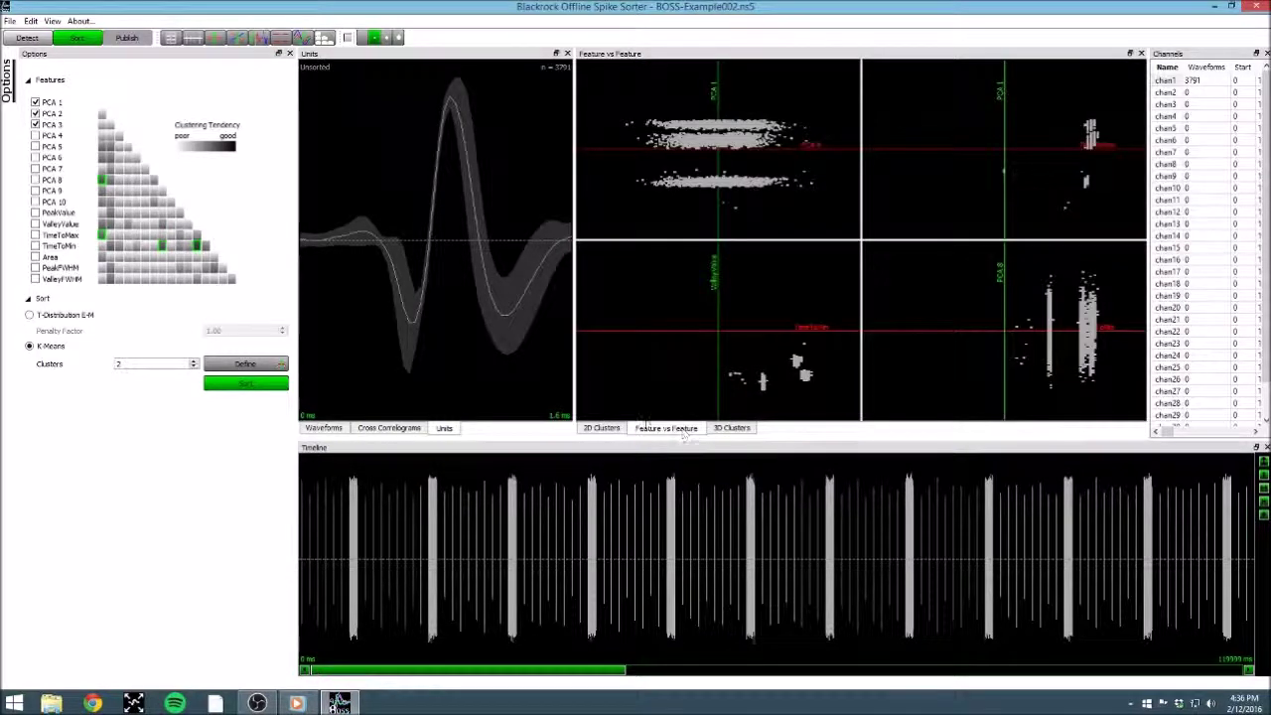
{"action": "left_click", "coordinate": [323, 429]}
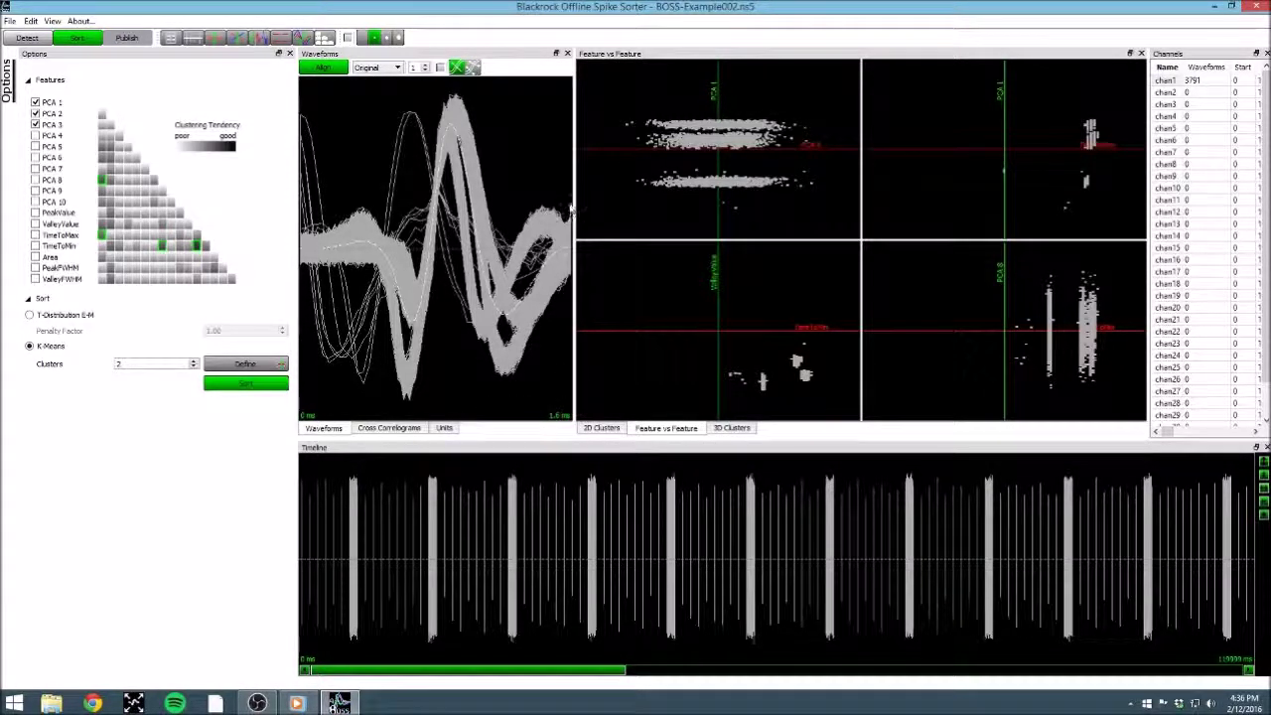
{"action": "left_click", "coordinate": [557, 55]}
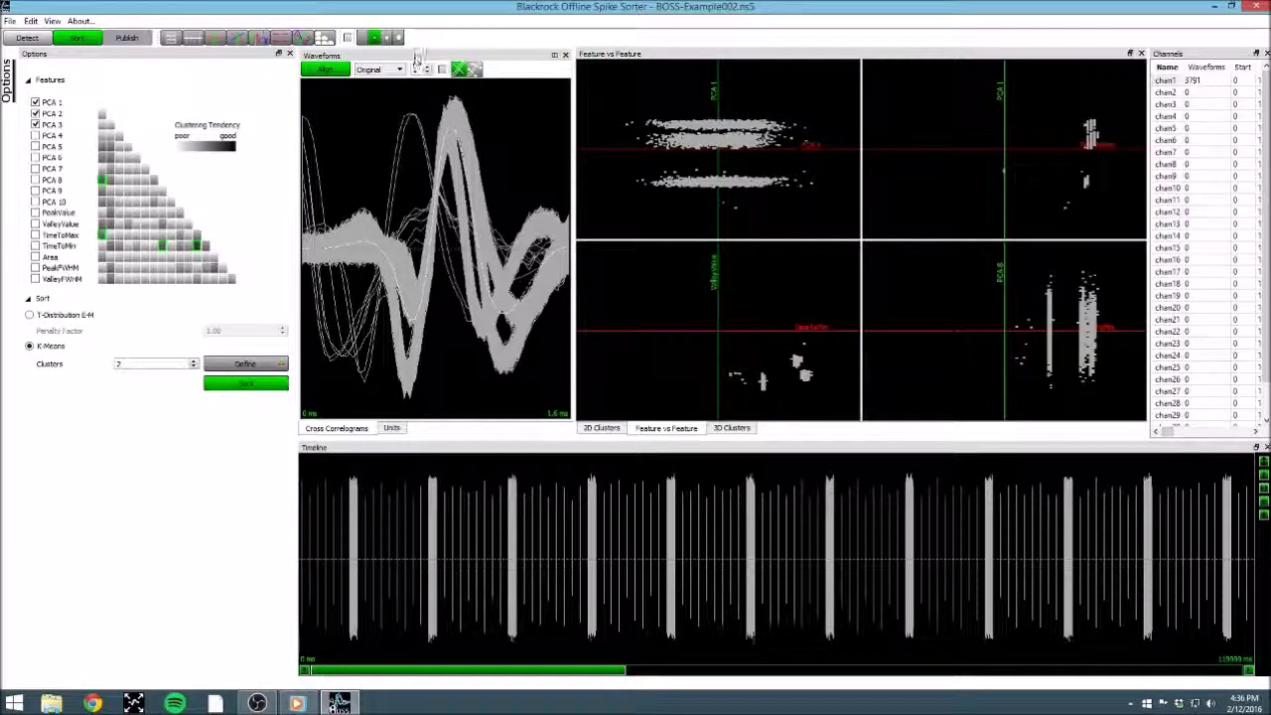
{"action": "left_click_drag", "start_coordinate": [417, 60], "coordinate": [424, 219]}
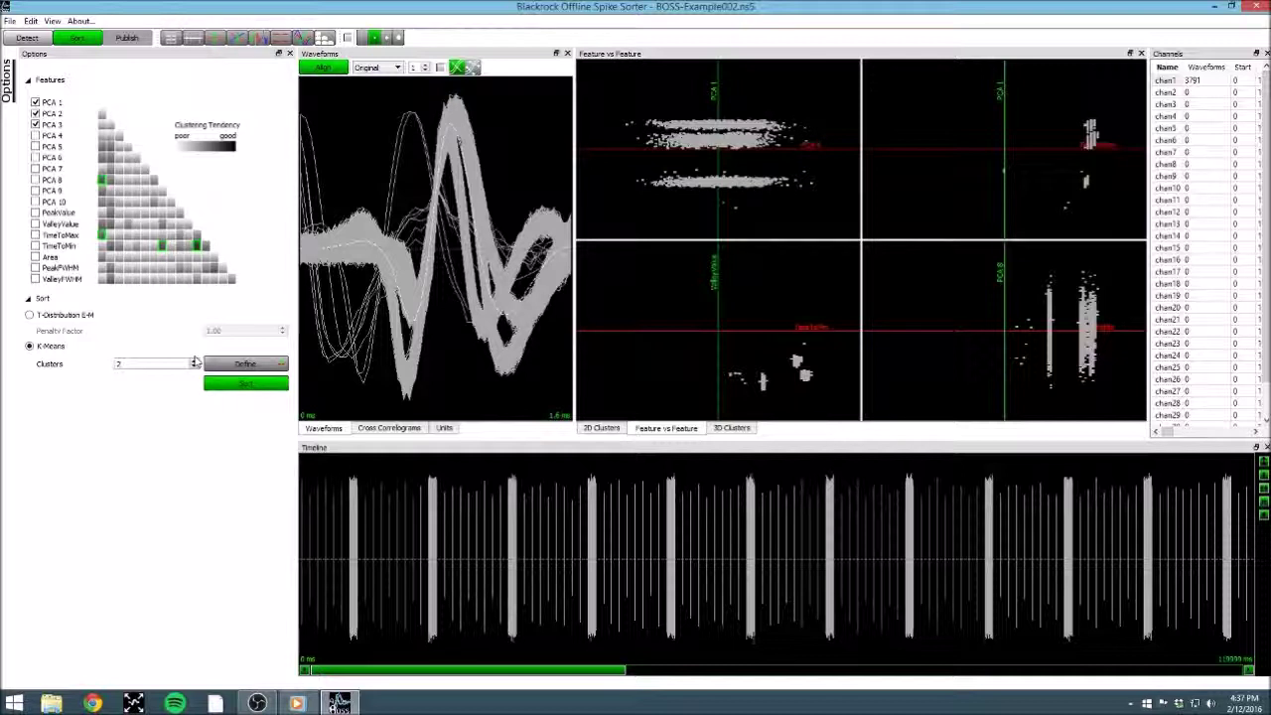
Set the K-Means cluster count to 3.
{"action": "left_click", "coordinate": [196, 364]}
Run the 3-cluster K-Means sort and review it in the 3D, 2D and Feature vs Feature views.
{"action": "left_click", "coordinate": [211, 385]}
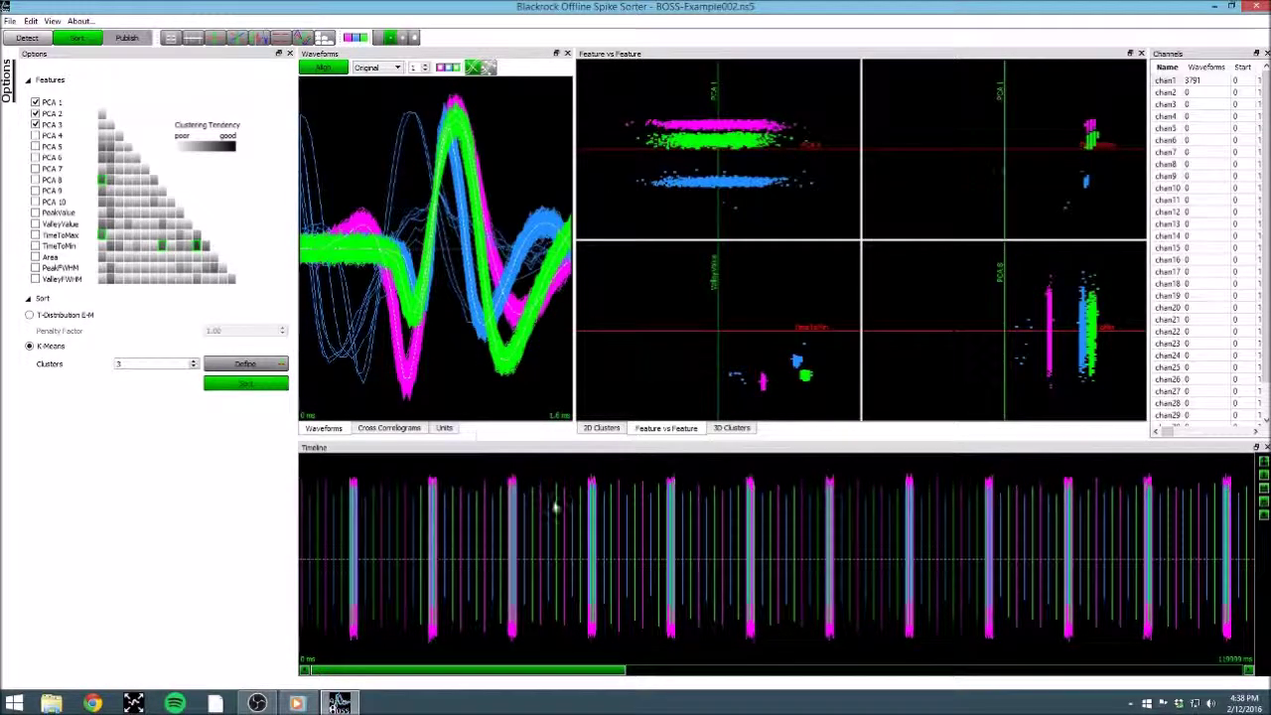
{"action": "left_click", "coordinate": [733, 428]}
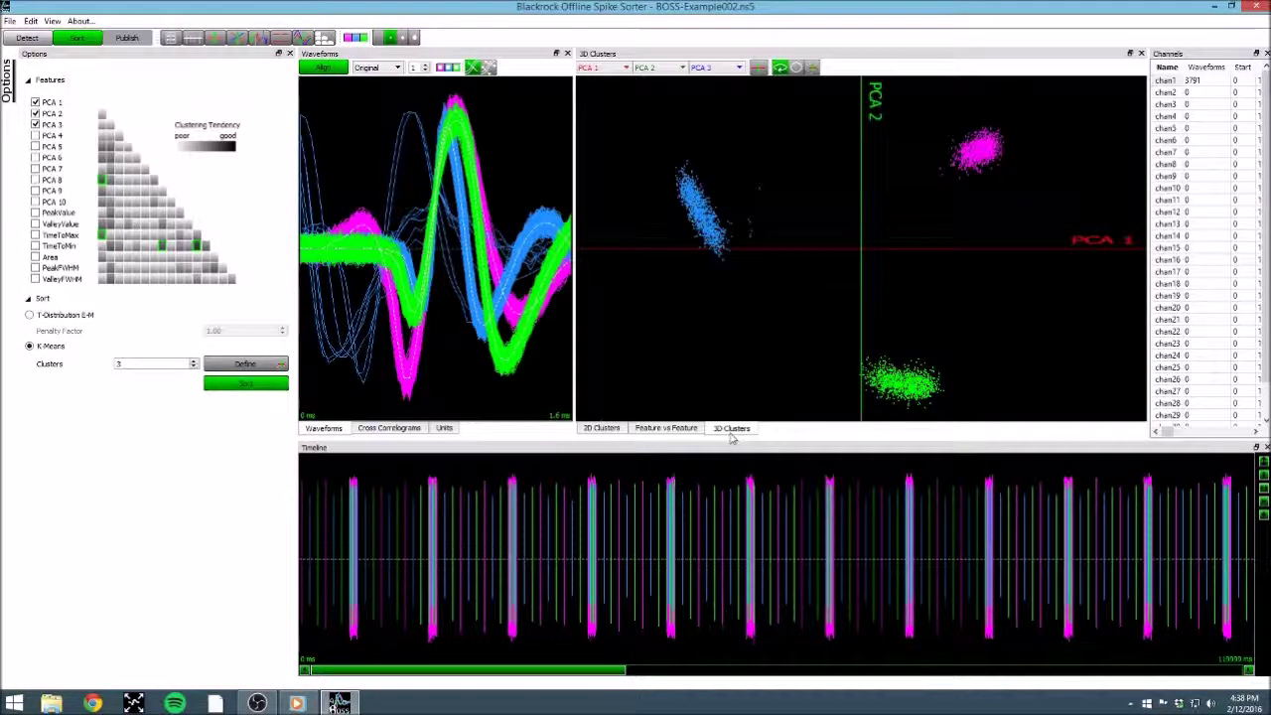
{"action": "left_click", "coordinate": [599, 428]}
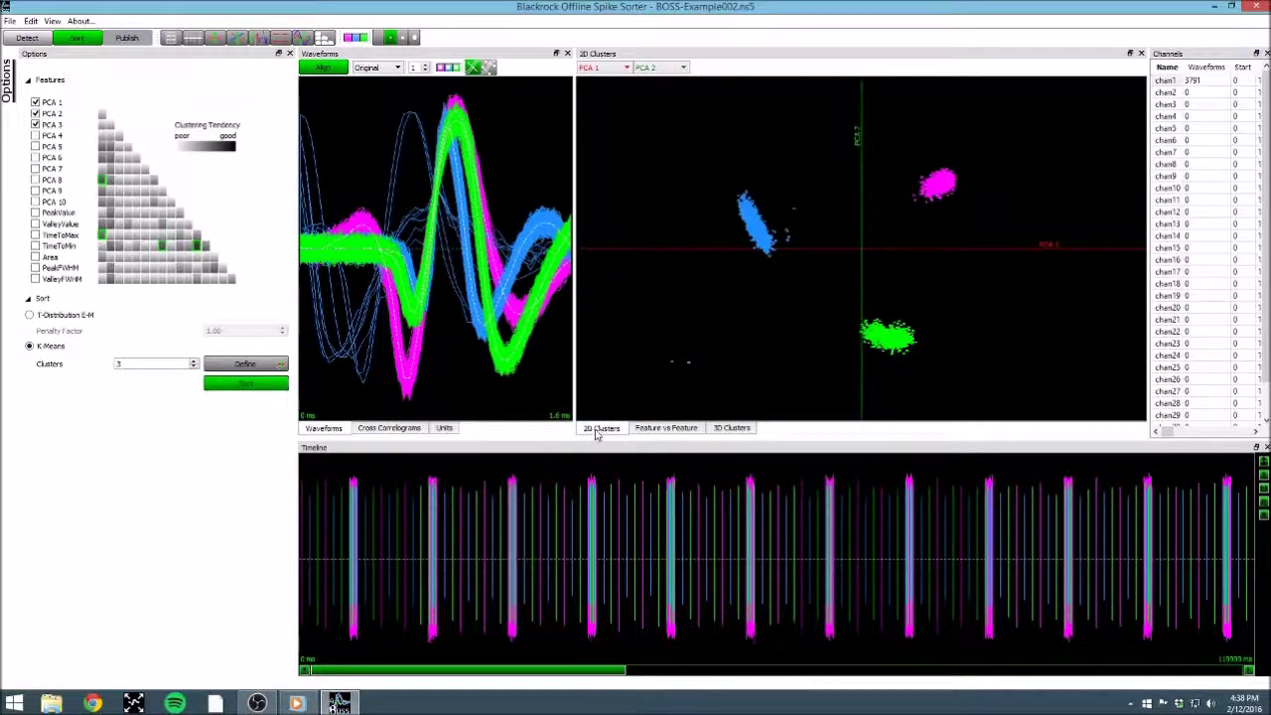
{"action": "left_click", "coordinate": [653, 428]}
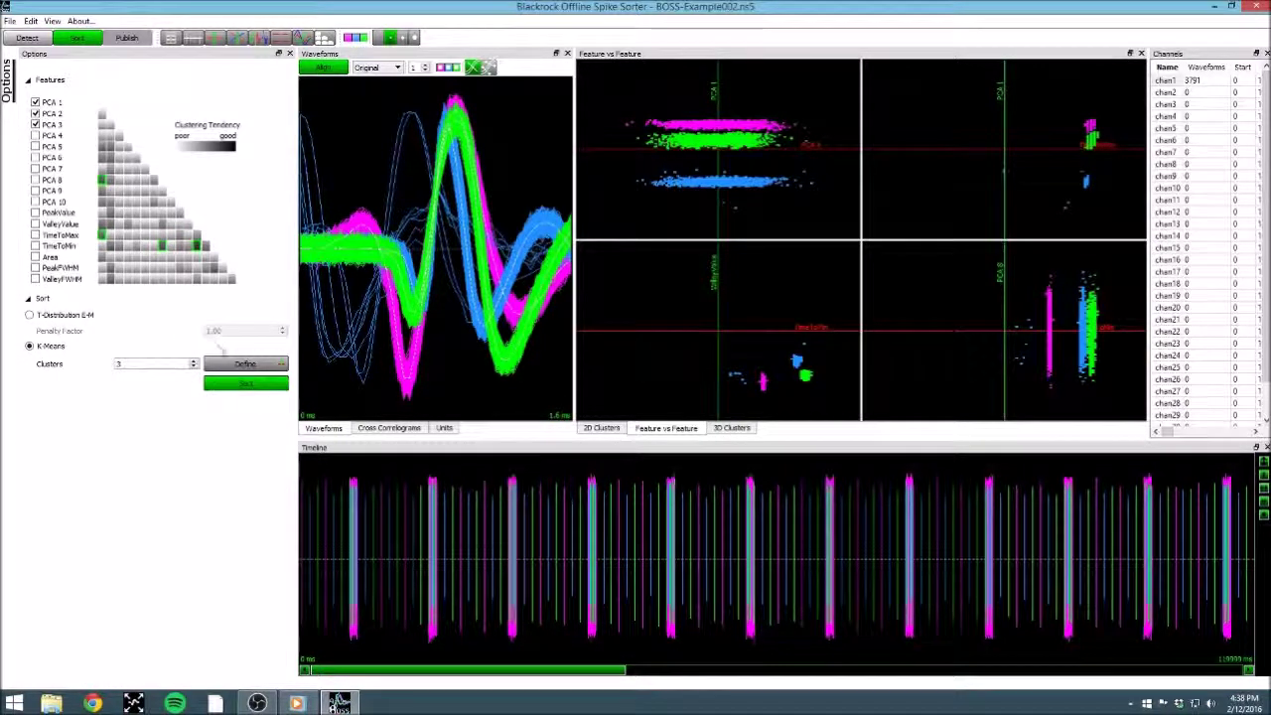
{"action": "left_click", "coordinate": [238, 363]}
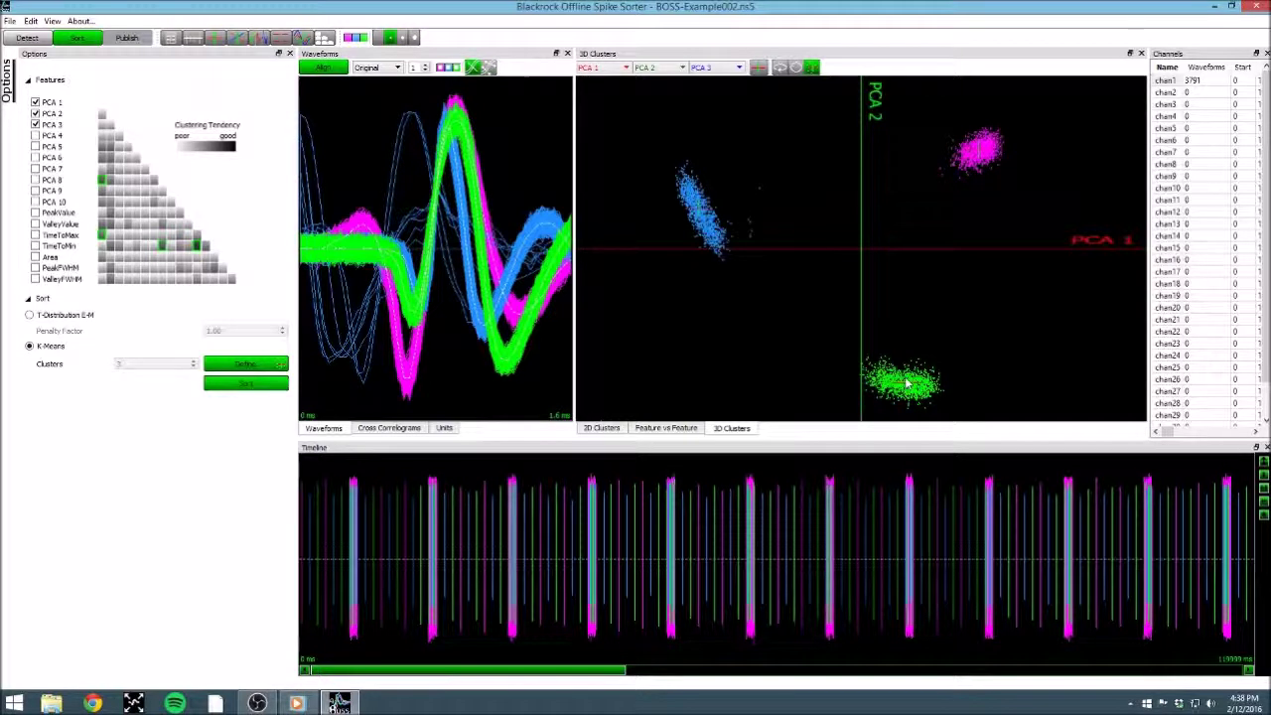
Re-run the three-cluster K-means sort on chan1 and view the recomputed units in 3D Clusters.
{"action": "left_click", "coordinate": [252, 387]}
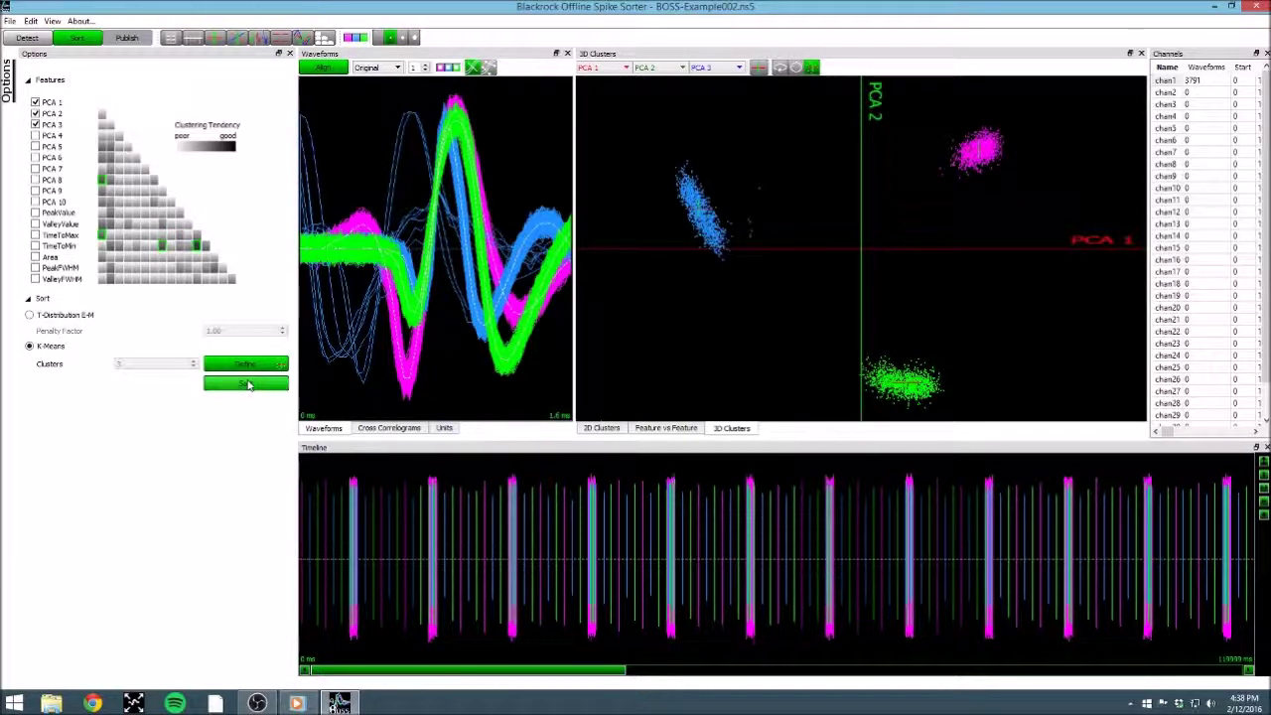
{"action": "left_click", "coordinate": [248, 386]}
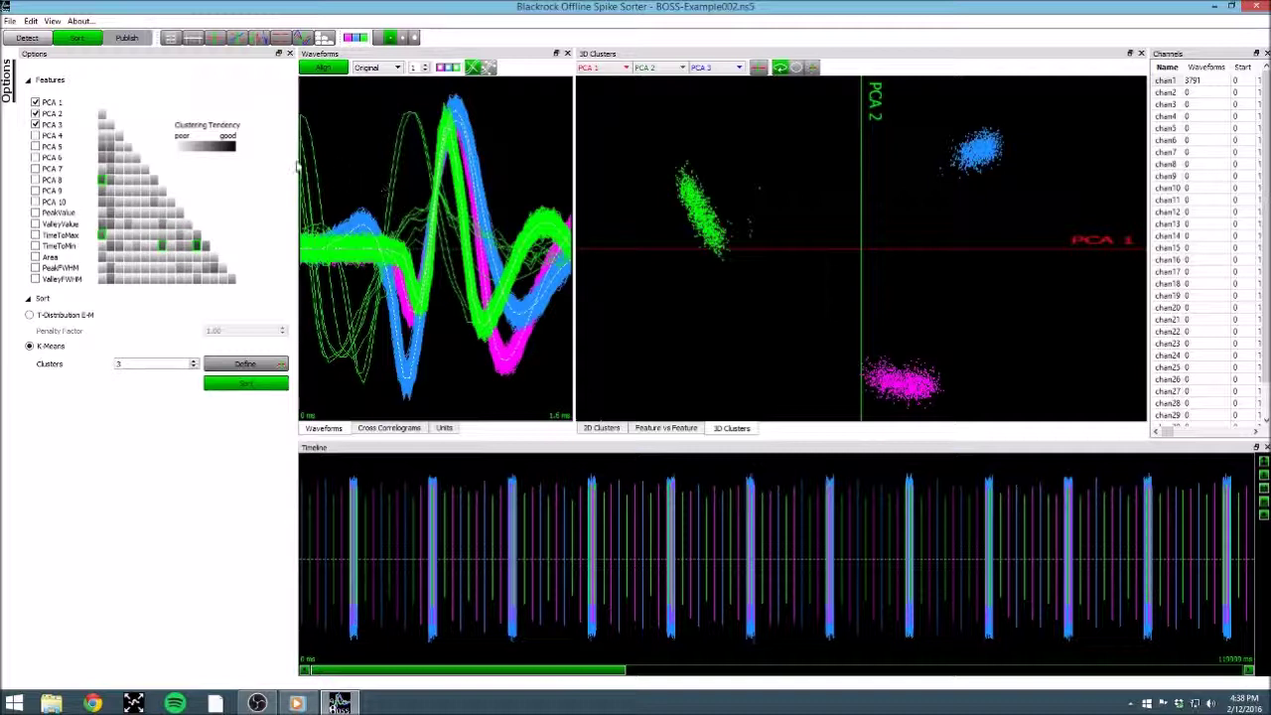
Collapse the Options panel and lasso the stray points beside the green cluster in the 3D plot.
{"action": "left_click", "coordinate": [6, 89]}
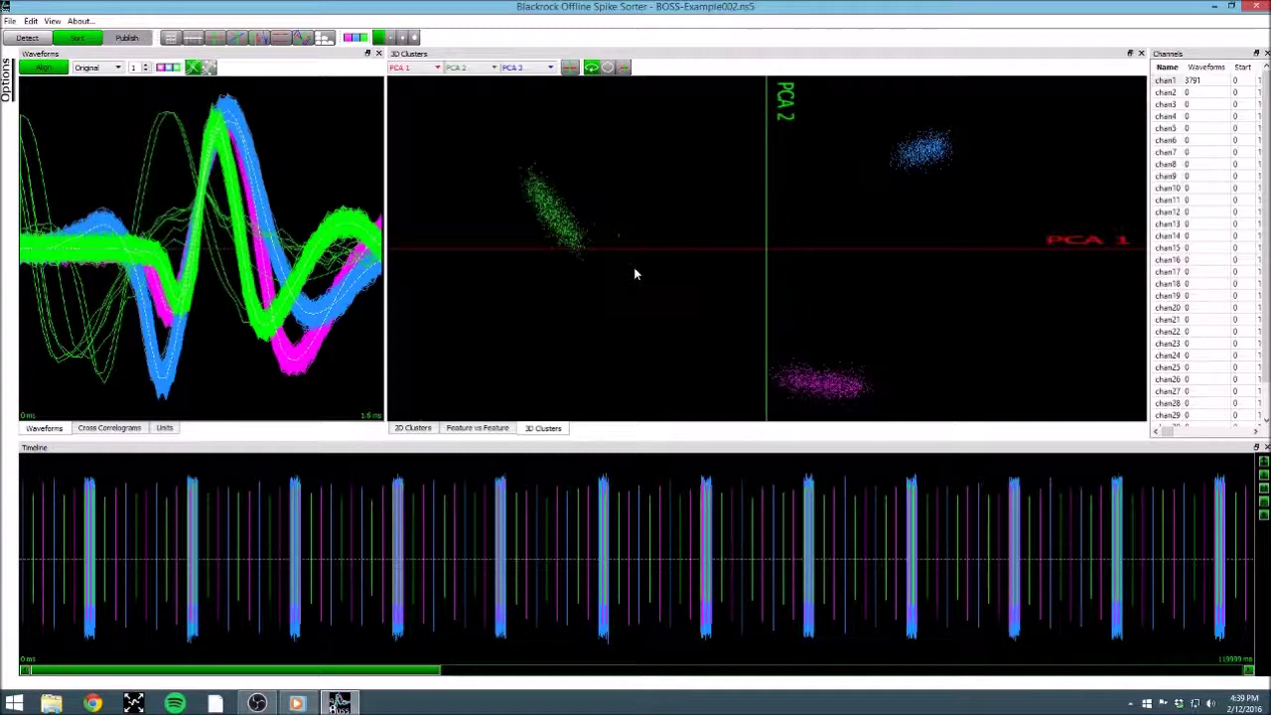
{"action": "mouse_move", "coordinate": [639, 252]}
{"action": "left_mouse_down"}
{"action": "mouse_move", "coordinate": [626, 241]}
{"action": "mouse_move", "coordinate": [641, 262]}
{"action": "left_mouse_up"}
{"action": "left_click", "coordinate": [606, 67]}
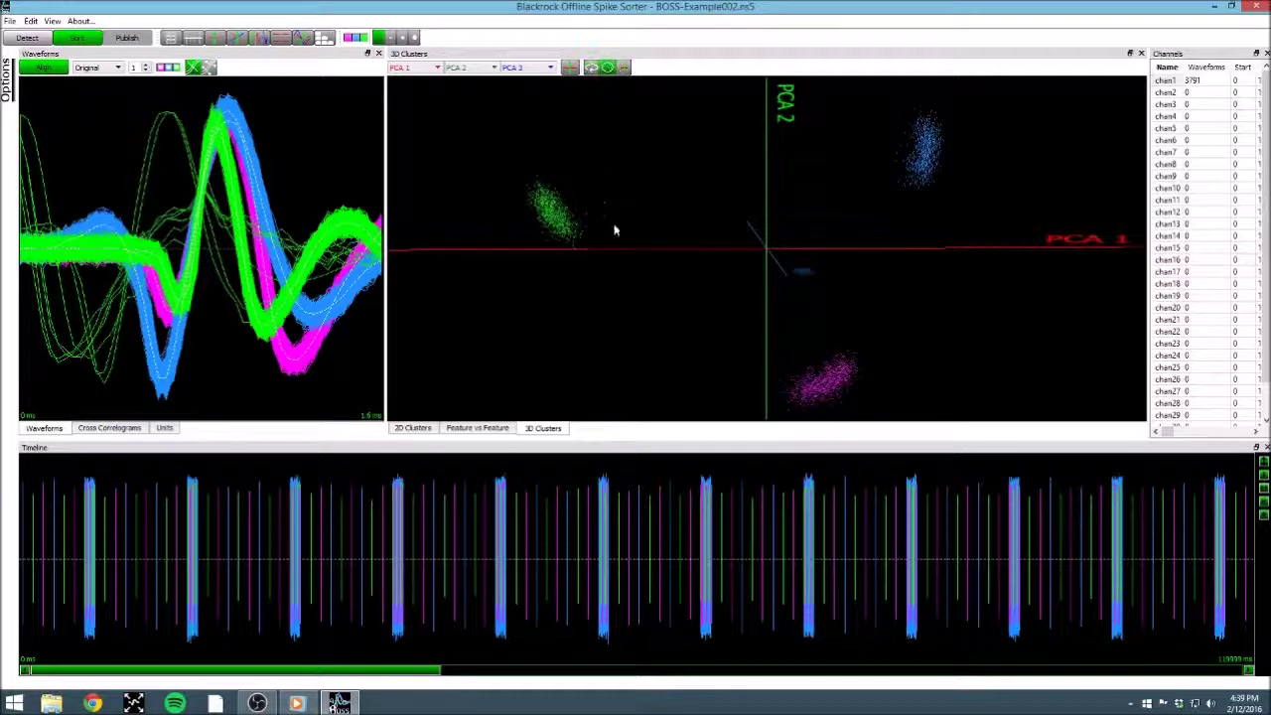
{"action": "mouse_move", "coordinate": [621, 244]}
{"action": "left_mouse_down"}
{"action": "mouse_move", "coordinate": [600, 219]}
{"action": "mouse_move", "coordinate": [613, 170]}
{"action": "mouse_move", "coordinate": [637, 213]}
{"action": "mouse_move", "coordinate": [619, 241]}
{"action": "left_mouse_up"}
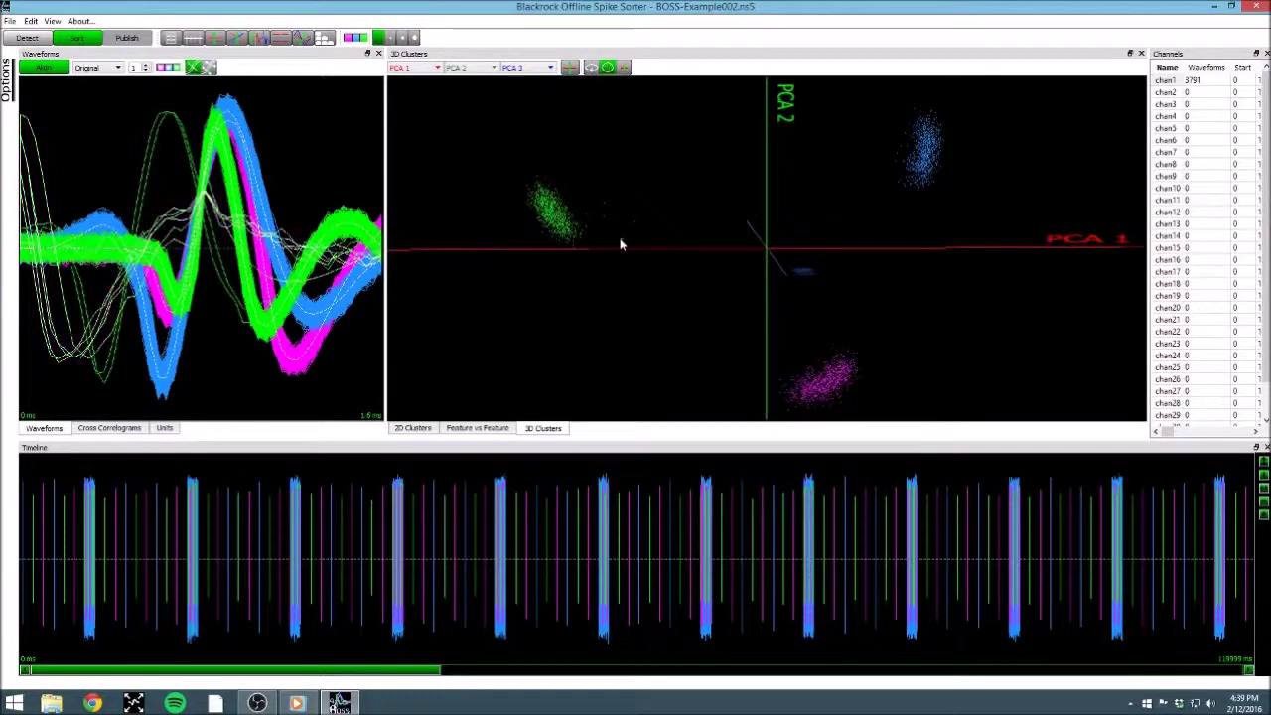
In the 2D PCA 1 versus PCA 2 plot, loop the stray points and bring up unit actions.
{"action": "left_click", "coordinate": [418, 429]}
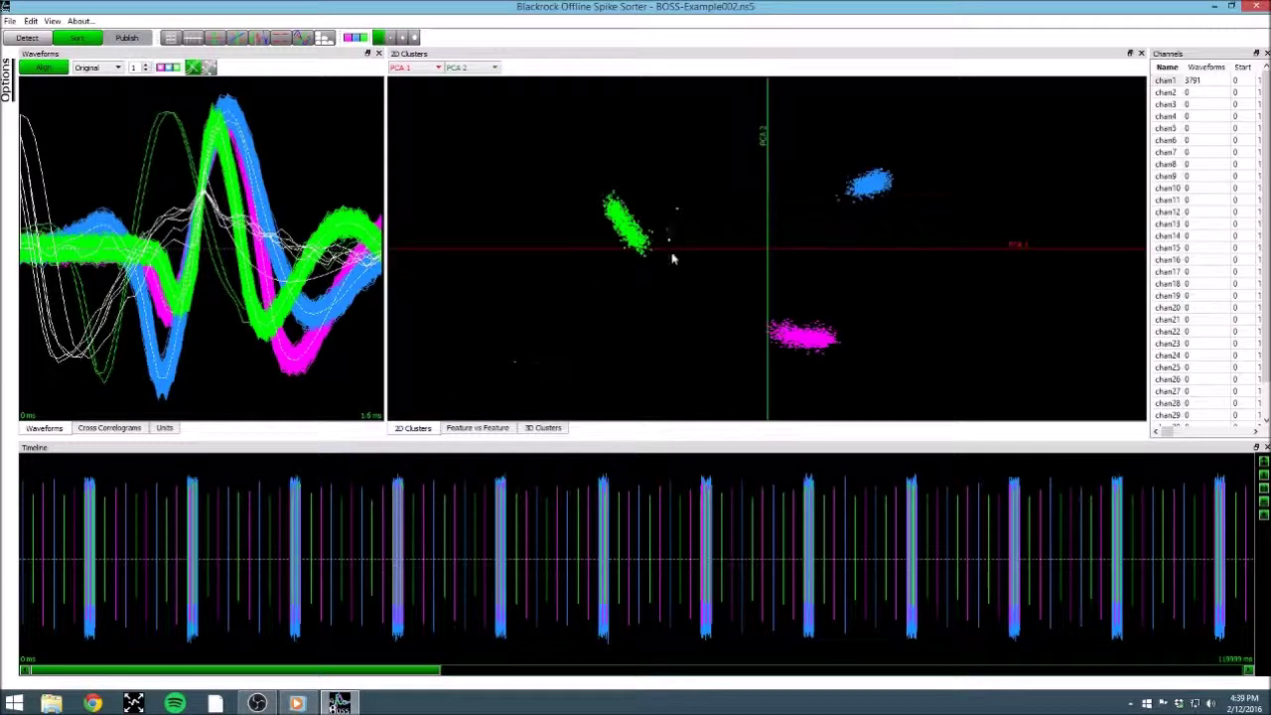
{"action": "mouse_move", "coordinate": [672, 255]}
{"action": "left_mouse_down"}
{"action": "mouse_move", "coordinate": [661, 212]}
{"action": "mouse_move", "coordinate": [689, 249]}
{"action": "mouse_move", "coordinate": [675, 256]}
{"action": "left_mouse_up"}
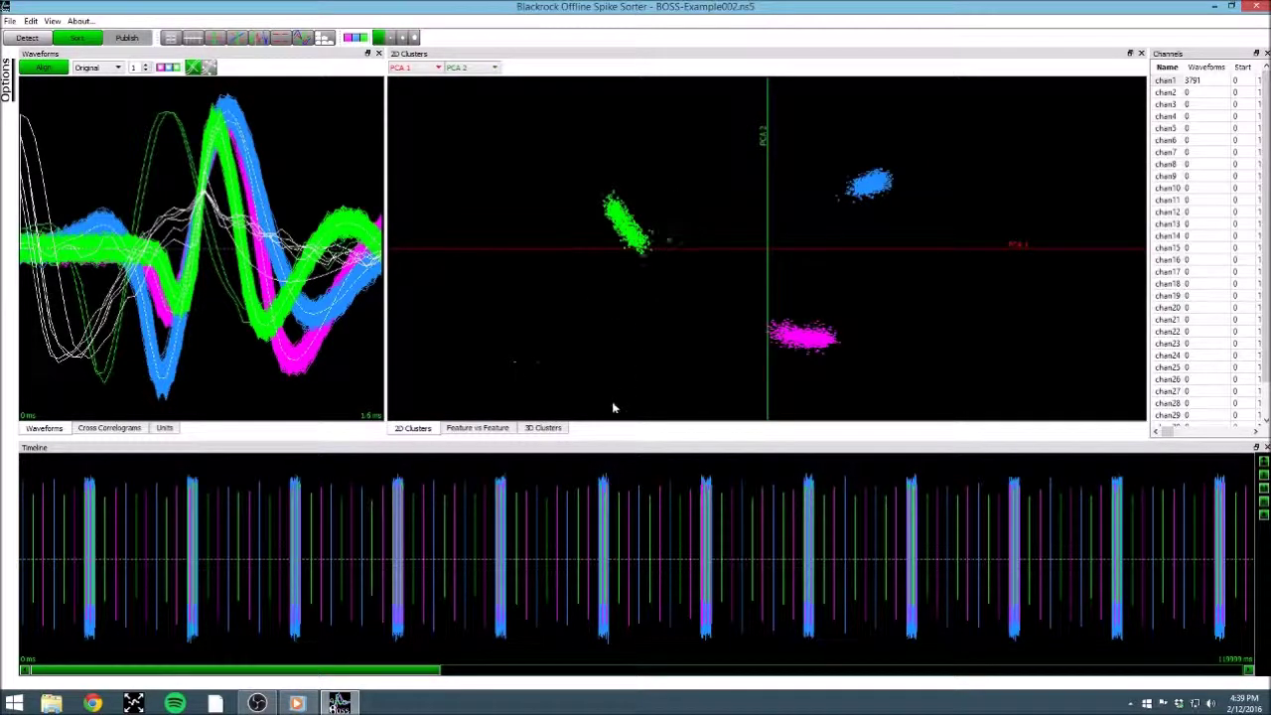
{"action": "right_click", "coordinate": [220, 223]}
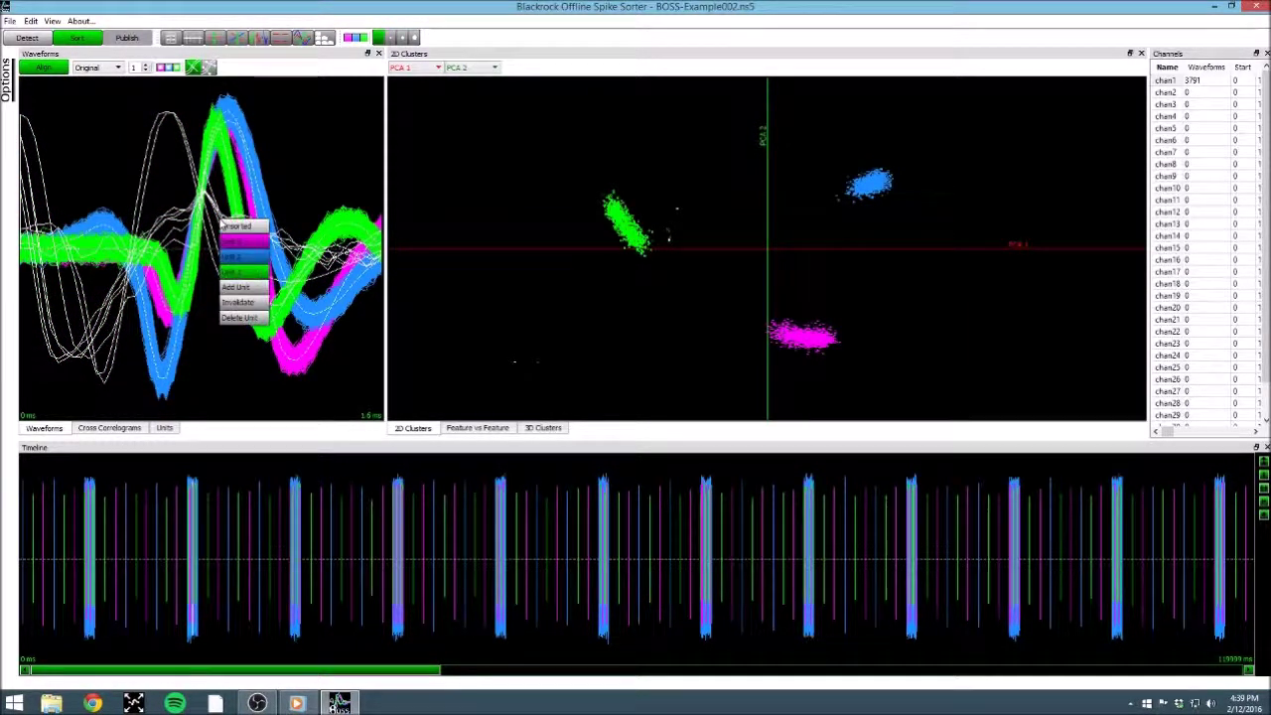
Invalidate the stray white noise waveforms, then check the Delete Unit option without deleting anything.
{"action": "left_click", "coordinate": [254, 304]}
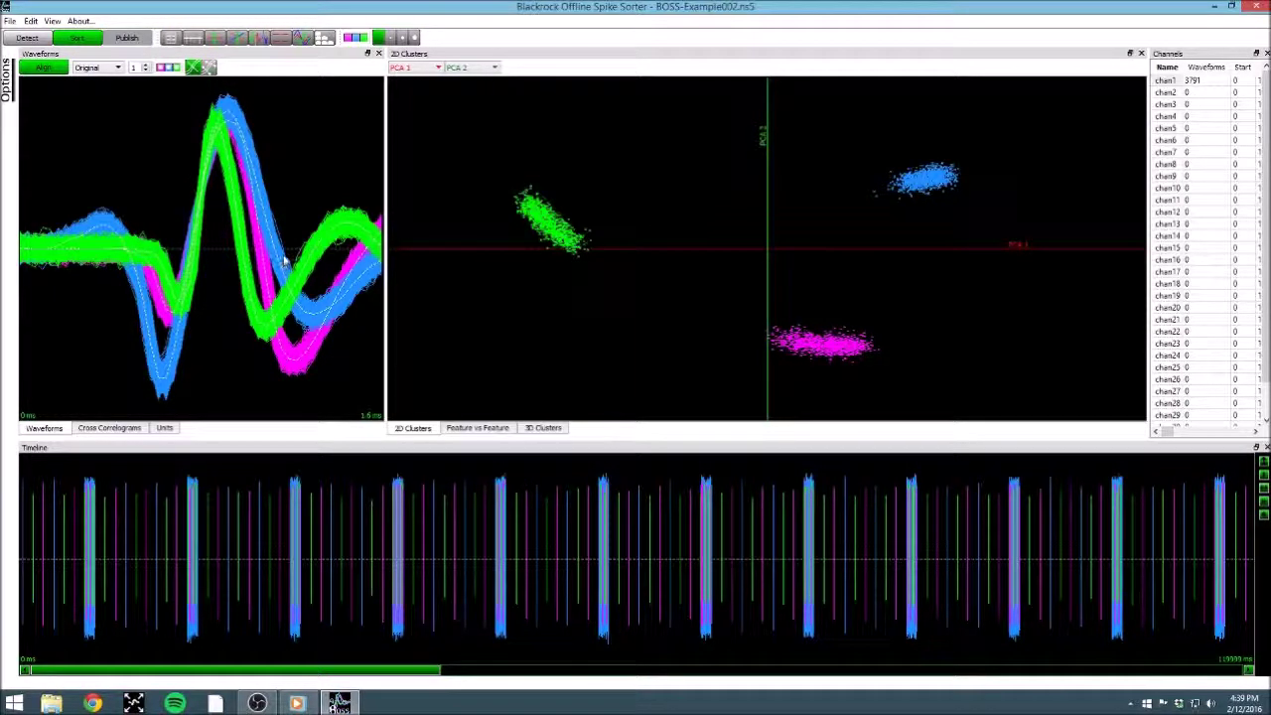
{"action": "right_click", "coordinate": [233, 278]}
{"action": "mouse_move", "coordinate": [249, 286]}
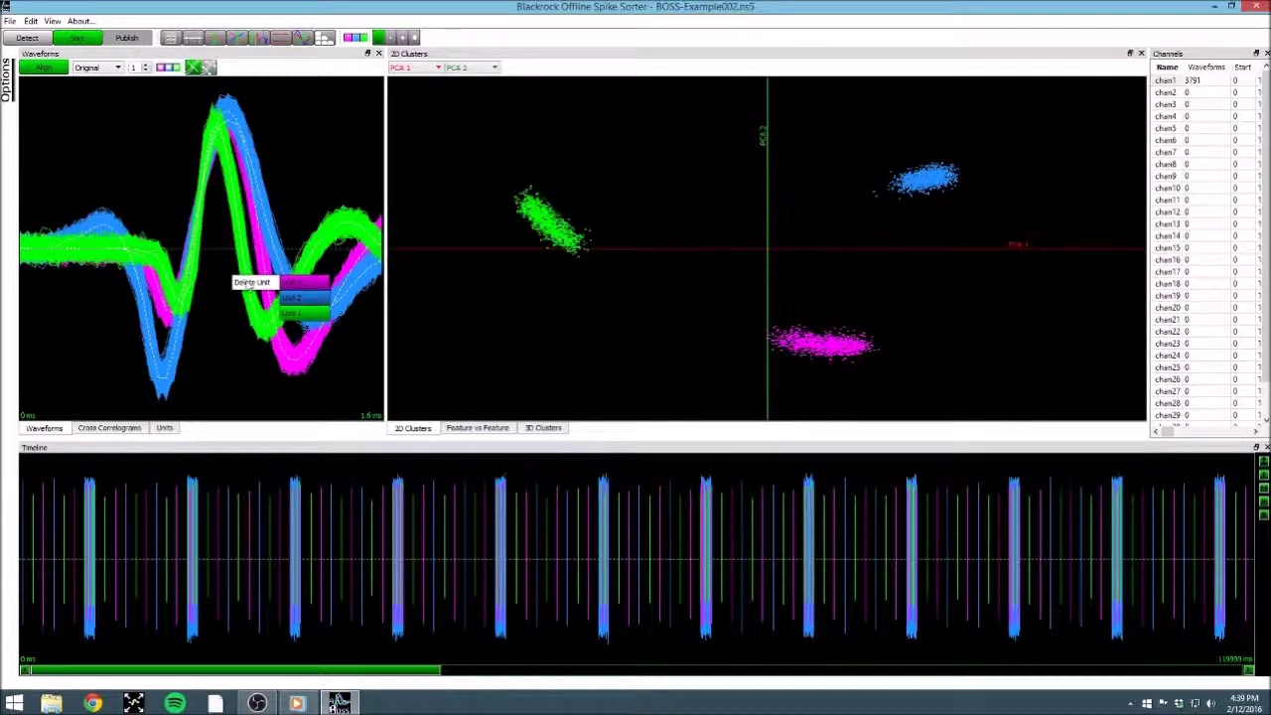
{"action": "left_click", "coordinate": [217, 278]}
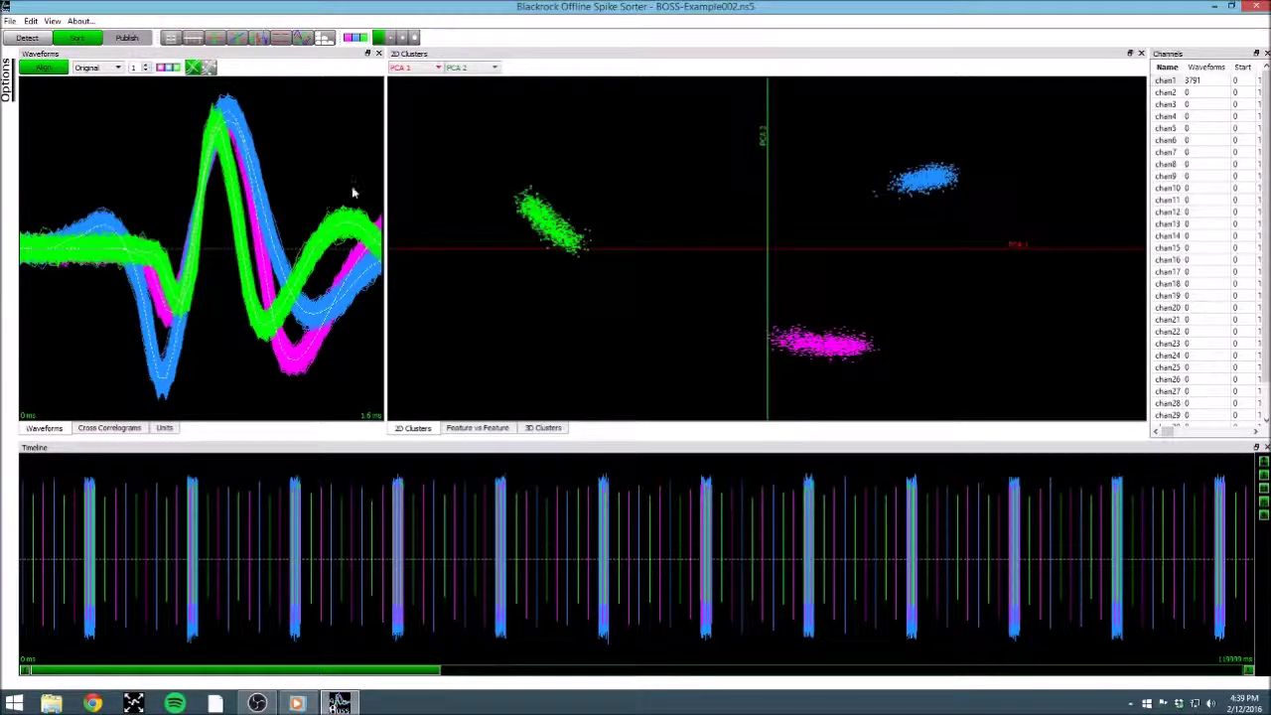
Toggle the magenta, green and blue units to view each alone, restore all three, then open File.
{"action": "left_click", "coordinate": [354, 39]}
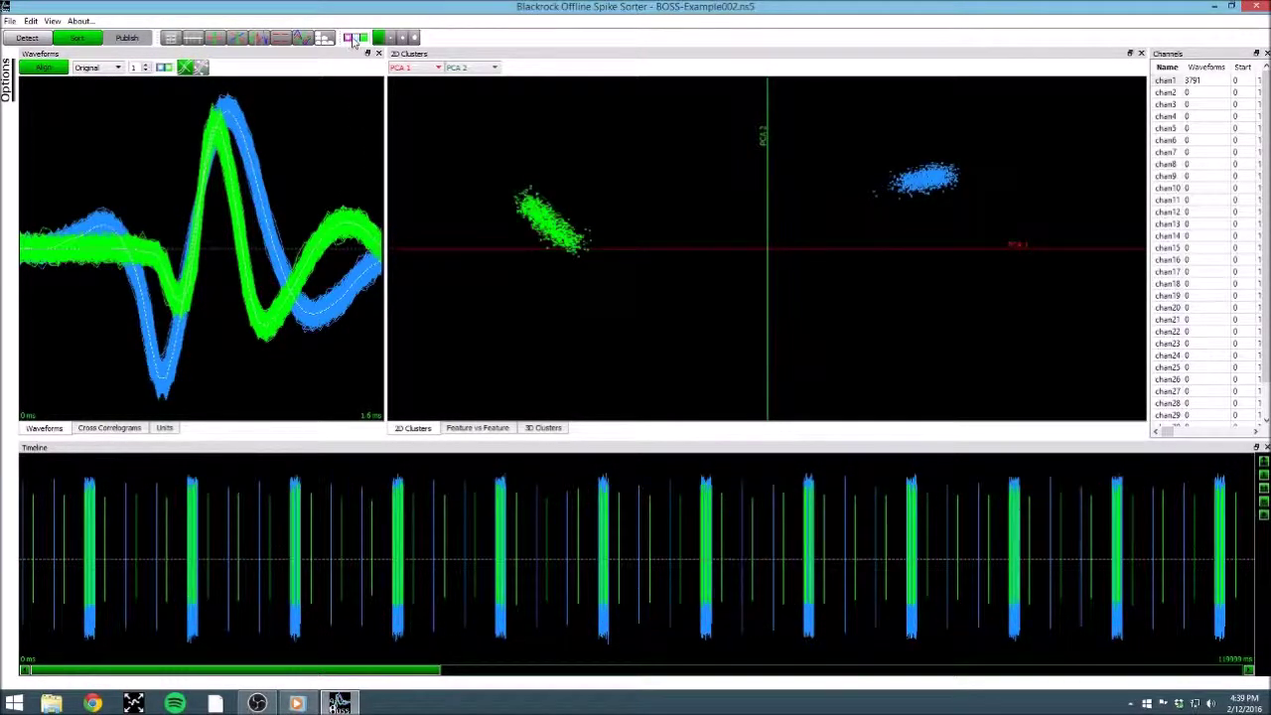
{"action": "left_click", "coordinate": [353, 40]}
{"action": "left_click", "coordinate": [350, 41]}
{"action": "left_click", "coordinate": [356, 39]}
{"action": "left_click", "coordinate": [359, 40]}
{"action": "left_click", "coordinate": [362, 41]}
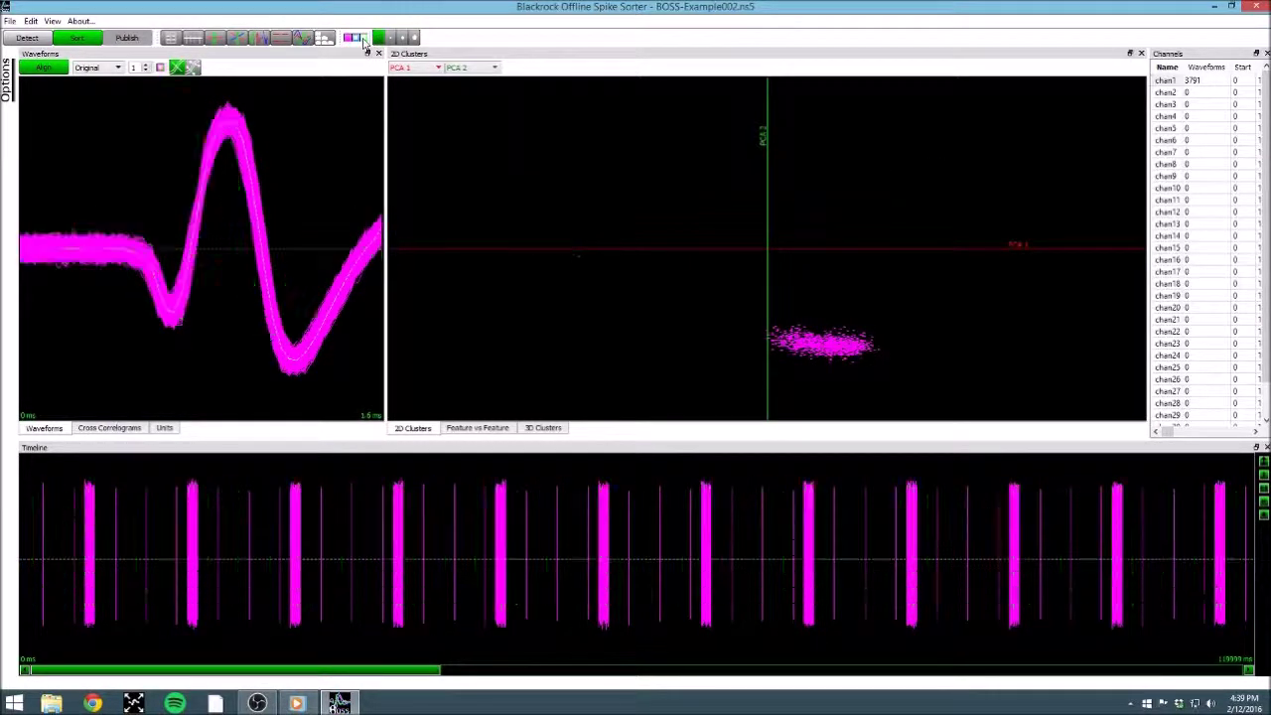
{"action": "left_click", "coordinate": [363, 41]}
{"action": "left_click", "coordinate": [359, 40]}
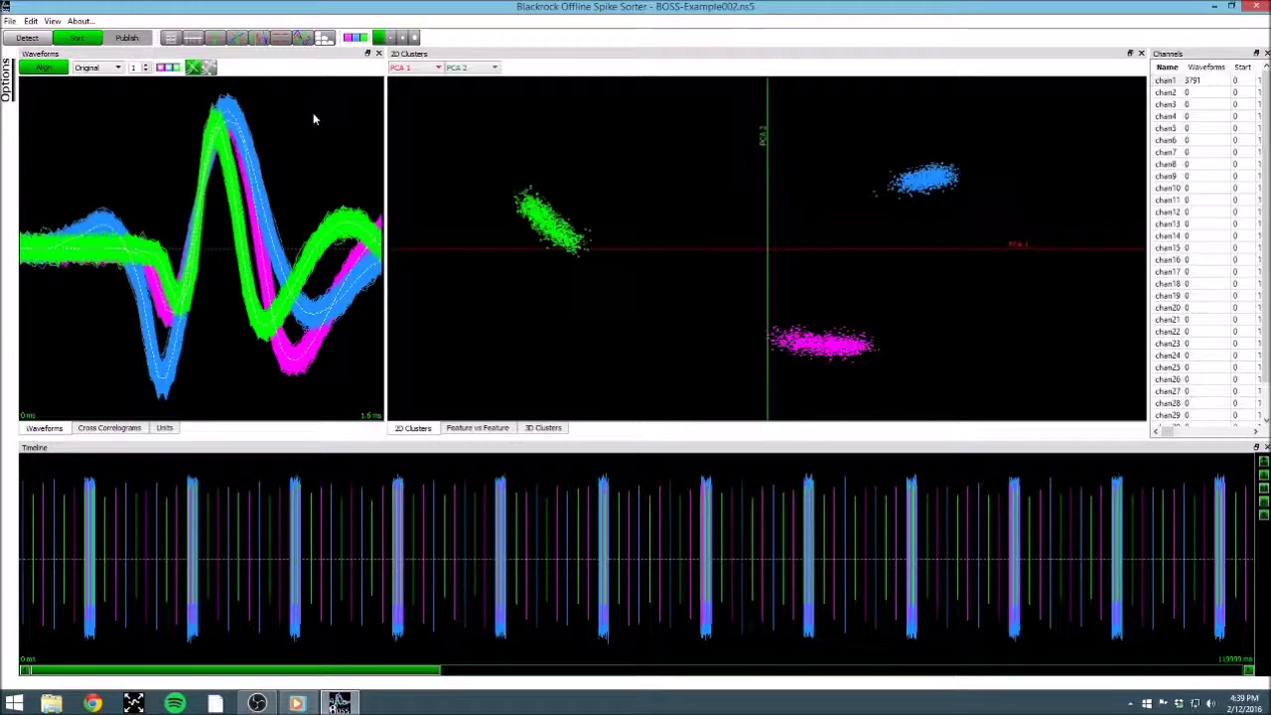
{"action": "left_click", "coordinate": [9, 21]}
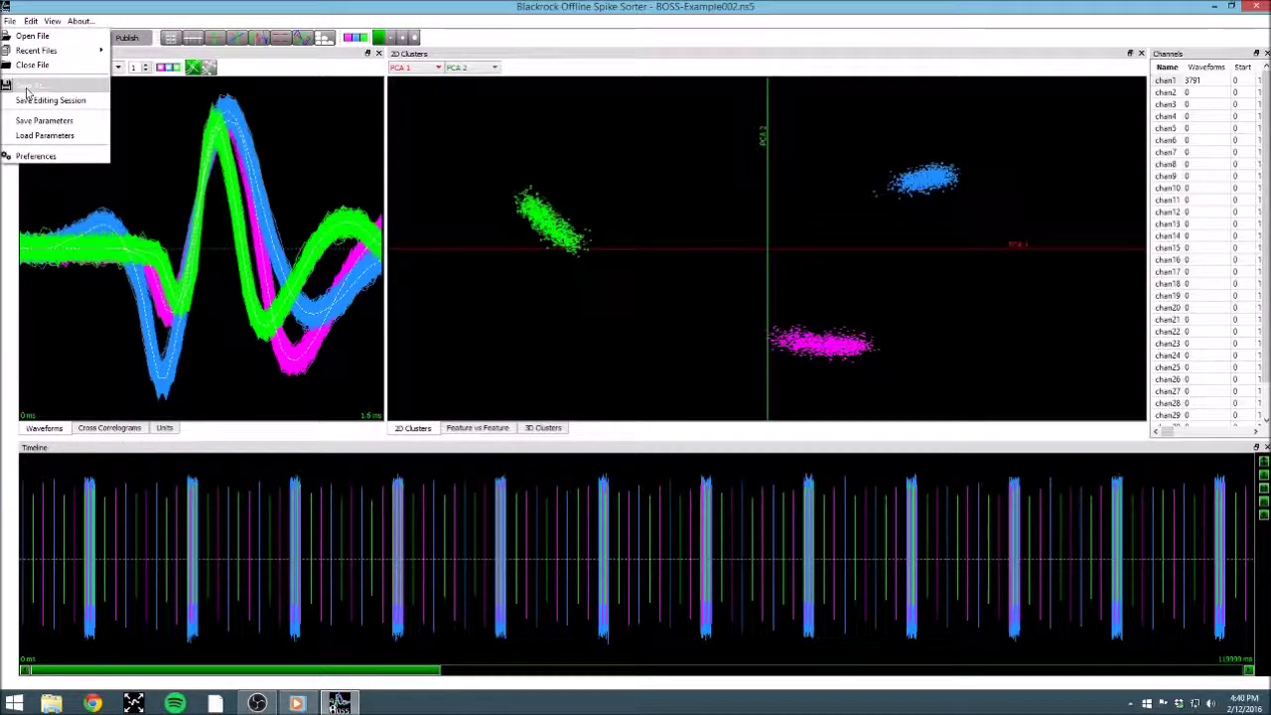
Dismiss the File menu via its greyed item, keeping the magenta, green and blue units displayed.
{"action": "left_click", "coordinate": [293, 103]}
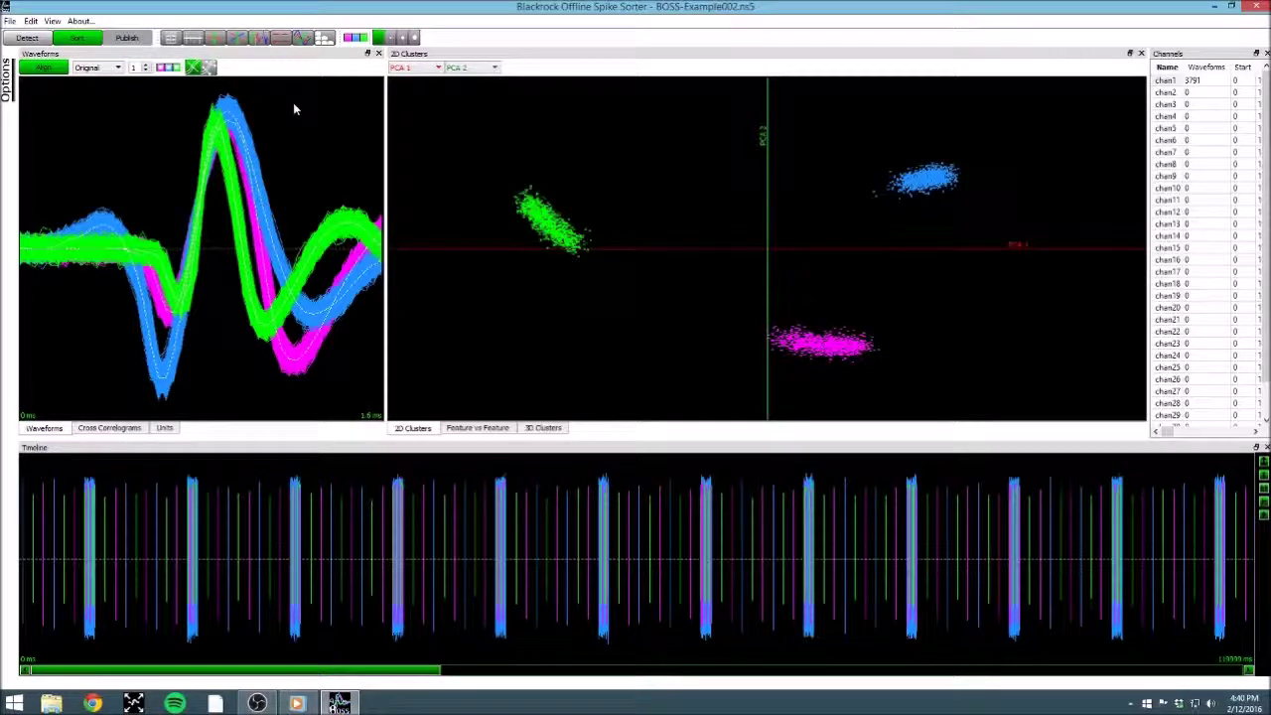